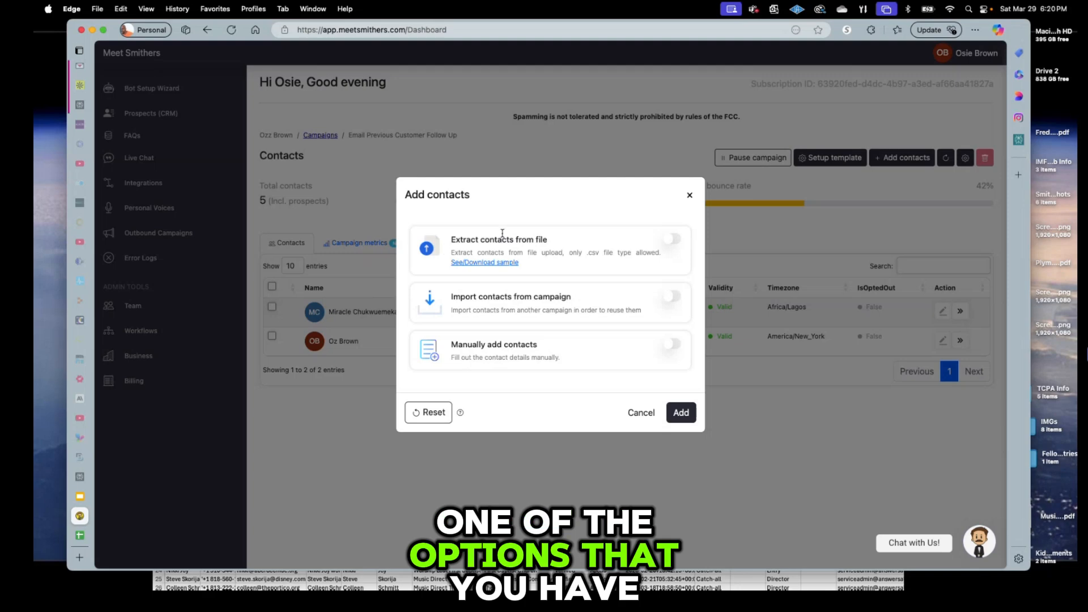
# Open the See/Download sample contacts file under Extract contacts from file.
pyautogui.click(498, 262)
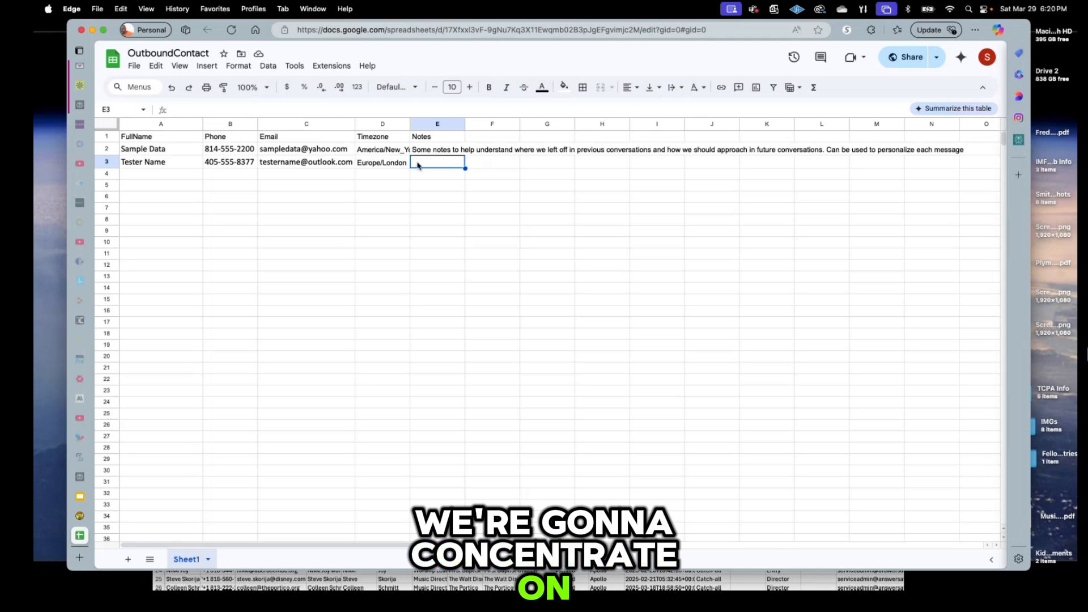
# Leave the OutboundContact sample sheet and bring up the app switcher to head to Excel.
pyautogui.press('super+Tab')
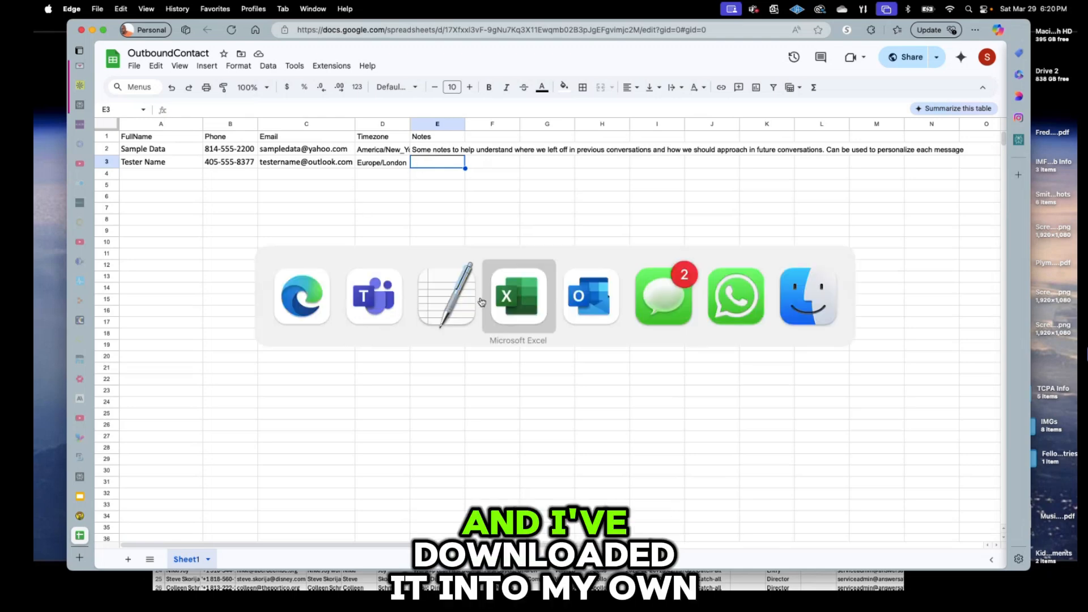
# Switch to the Excel contacts workbook and zoom the sheet to 150%.
pyautogui.click(522, 300)
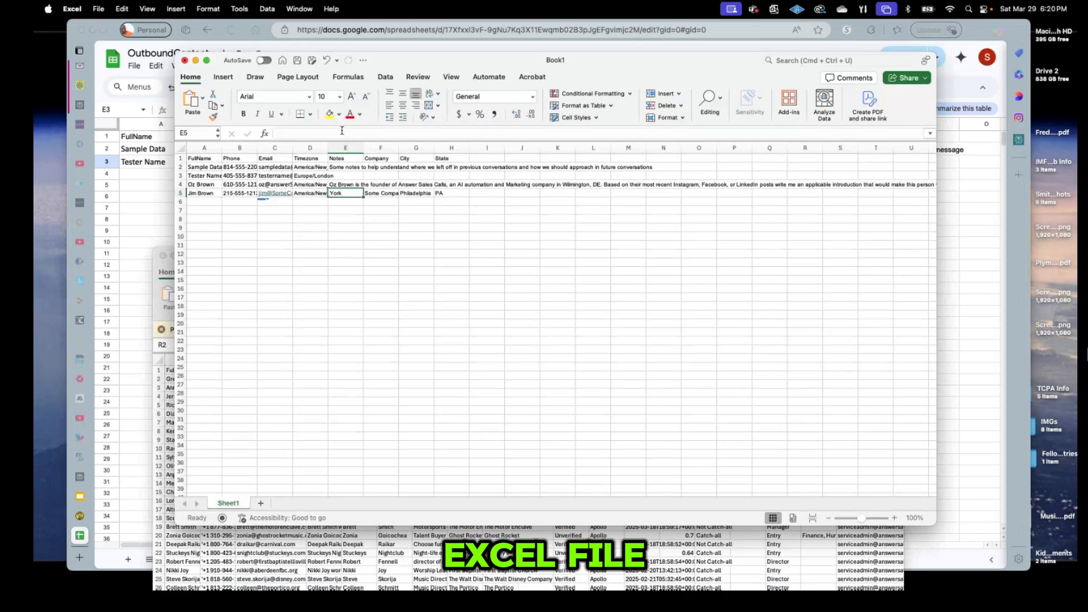
pyautogui.click(452, 77)
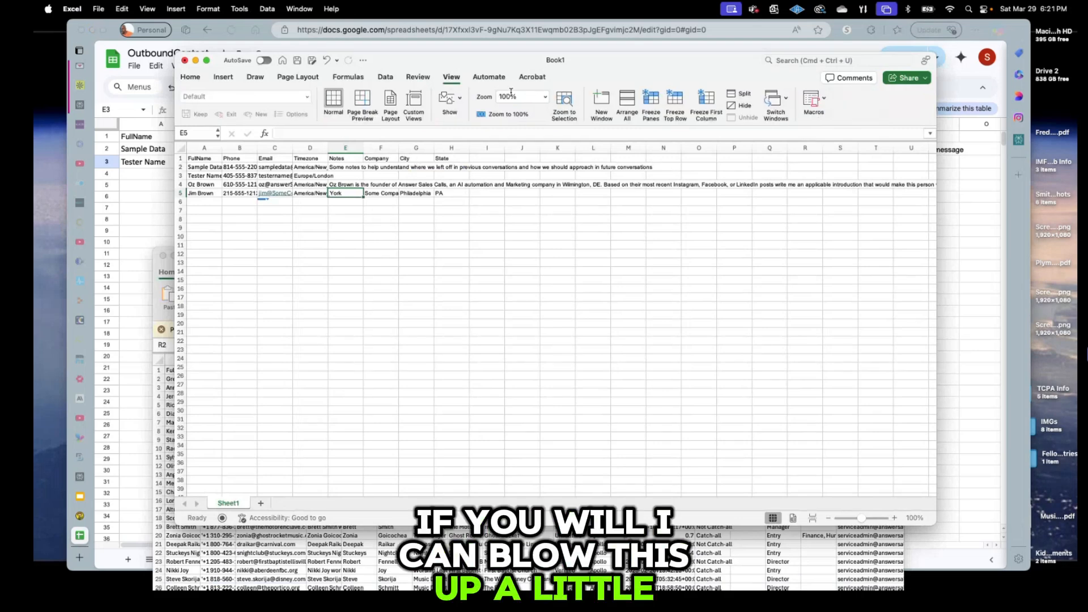
pyautogui.click(544, 97)
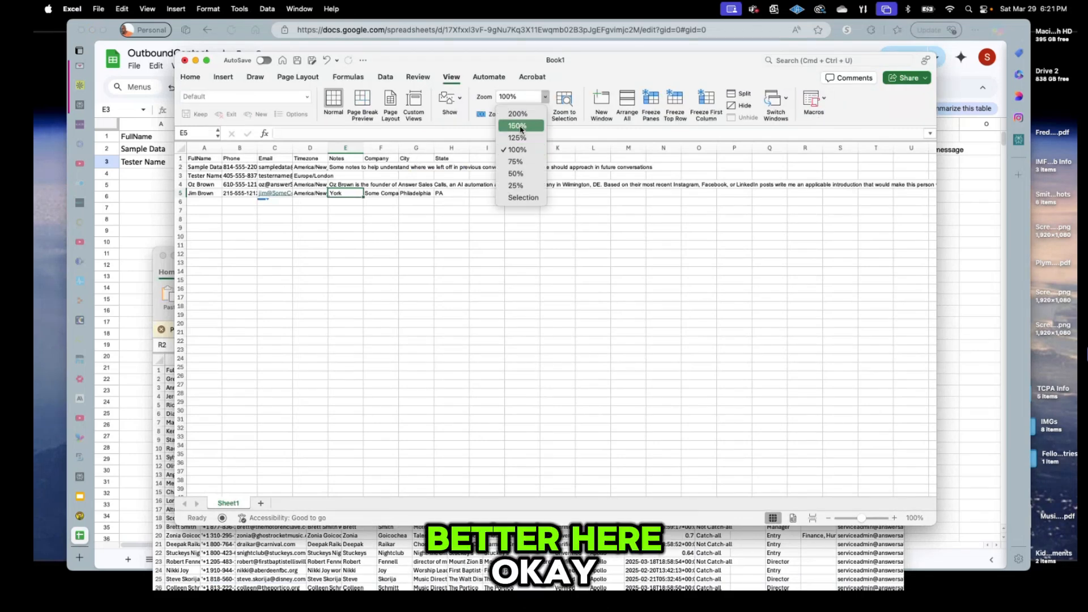
pyautogui.click(520, 127)
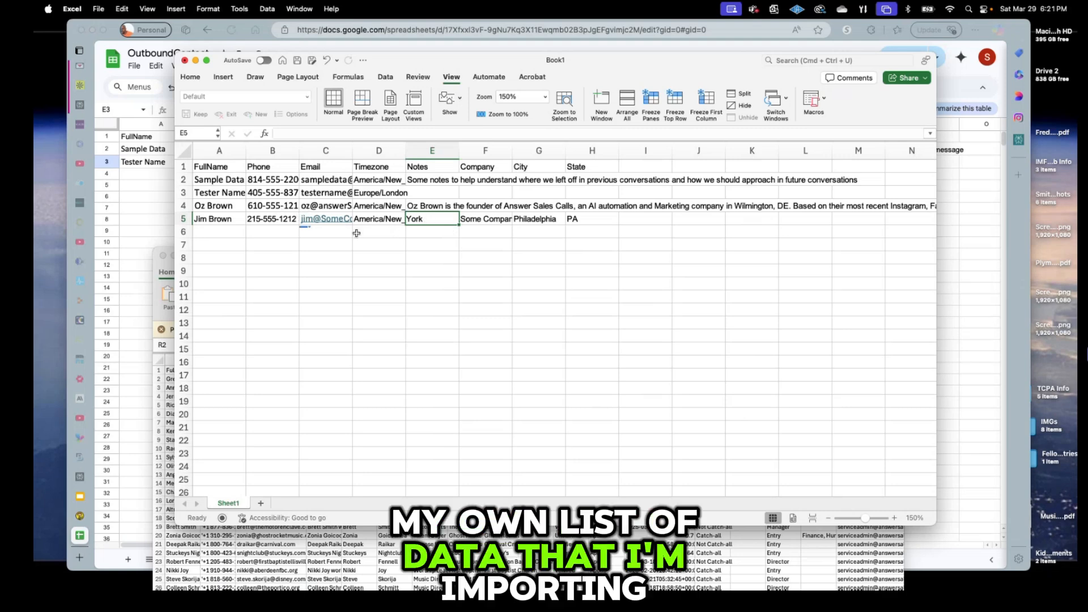
# Inspect the full AI prompt in Notes cell E4, then bring the sample Outlook email forward.
pyautogui.click(437, 206)
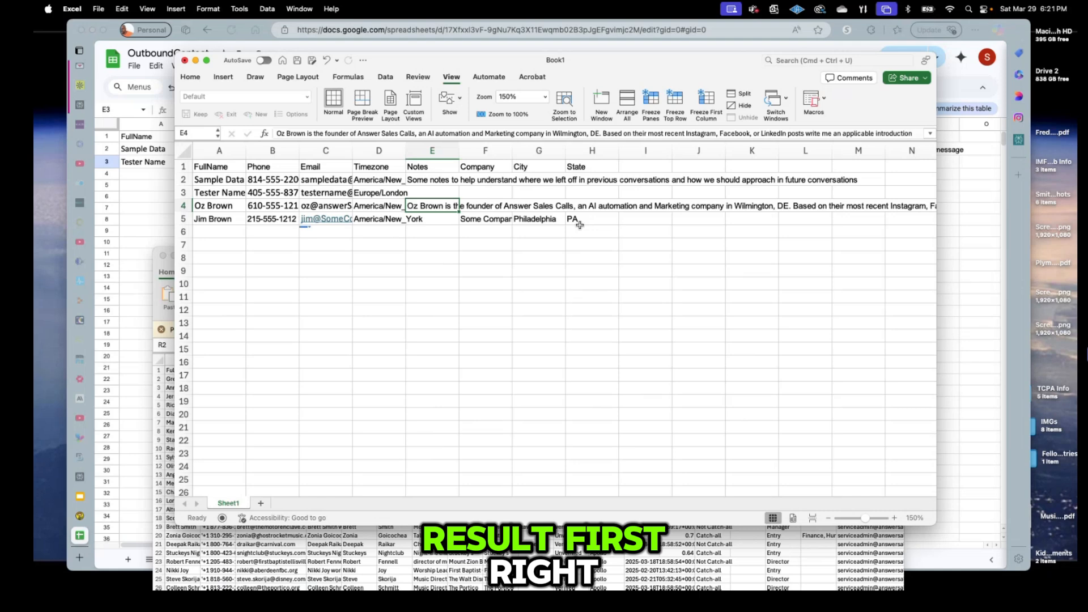
pyautogui.press('super+Tab')
pyautogui.press('super+Tab')
pyautogui.press('super+Tab')
pyautogui.press('super+Tab')
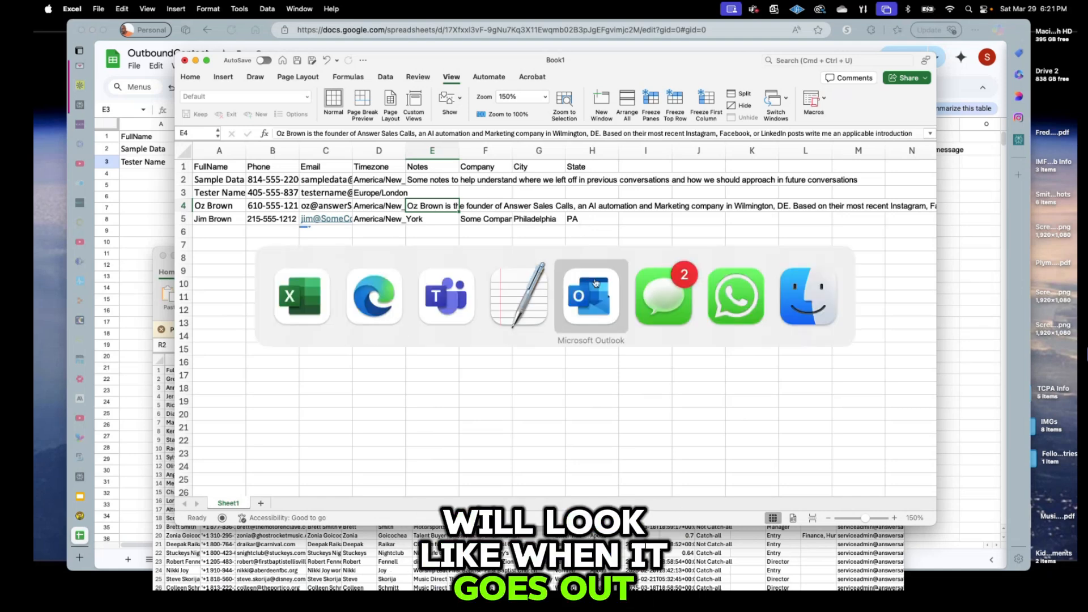
pyautogui.click(596, 283)
pyautogui.scroll(2, 527, 295)
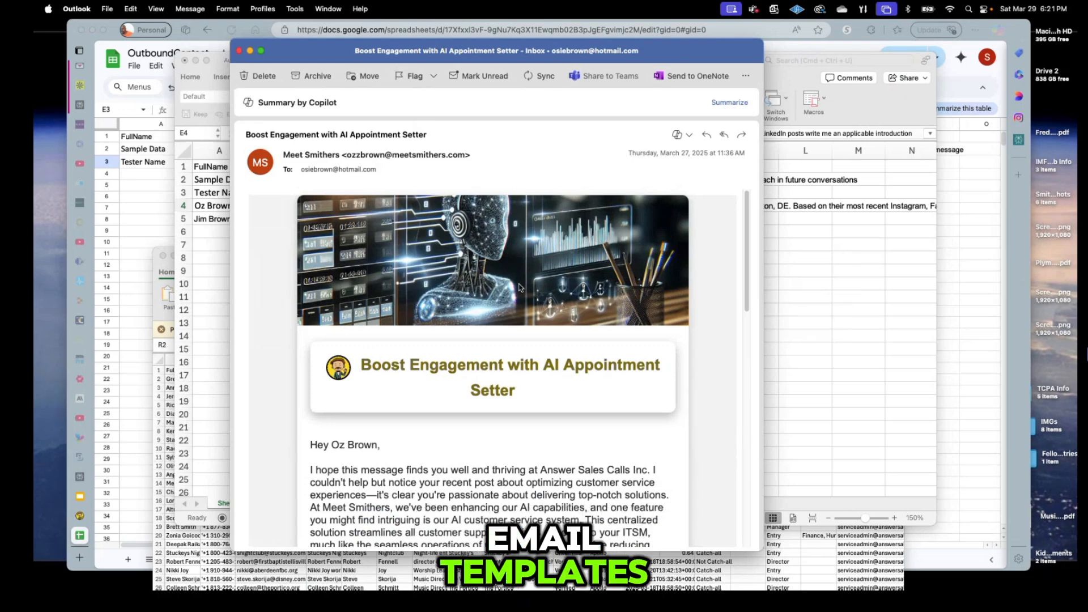
pyautogui.scroll(-1, 519, 288)
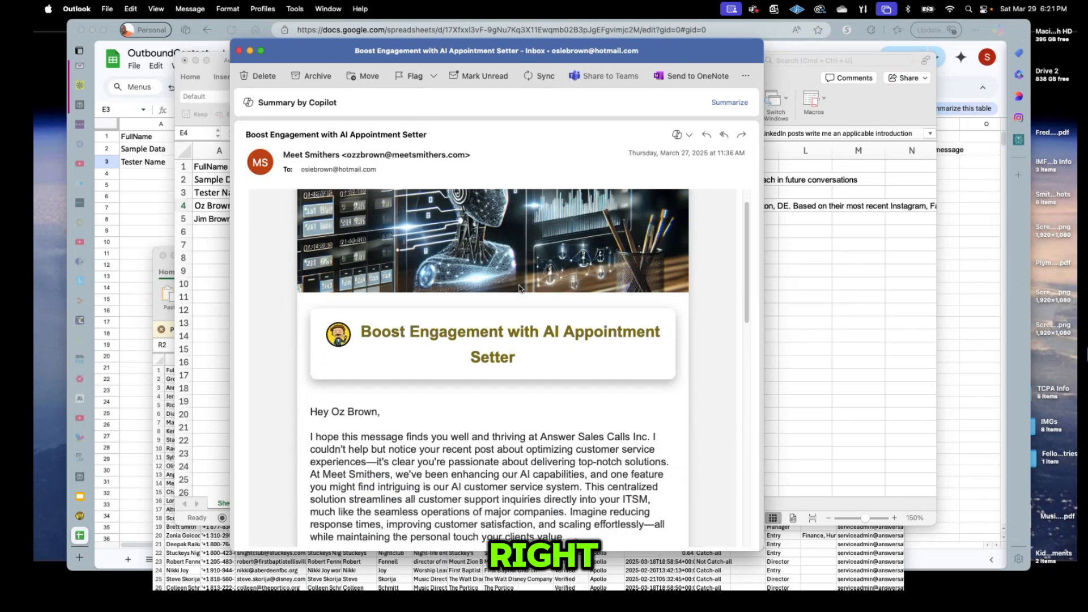
pyautogui.scroll(-3, 519, 288)
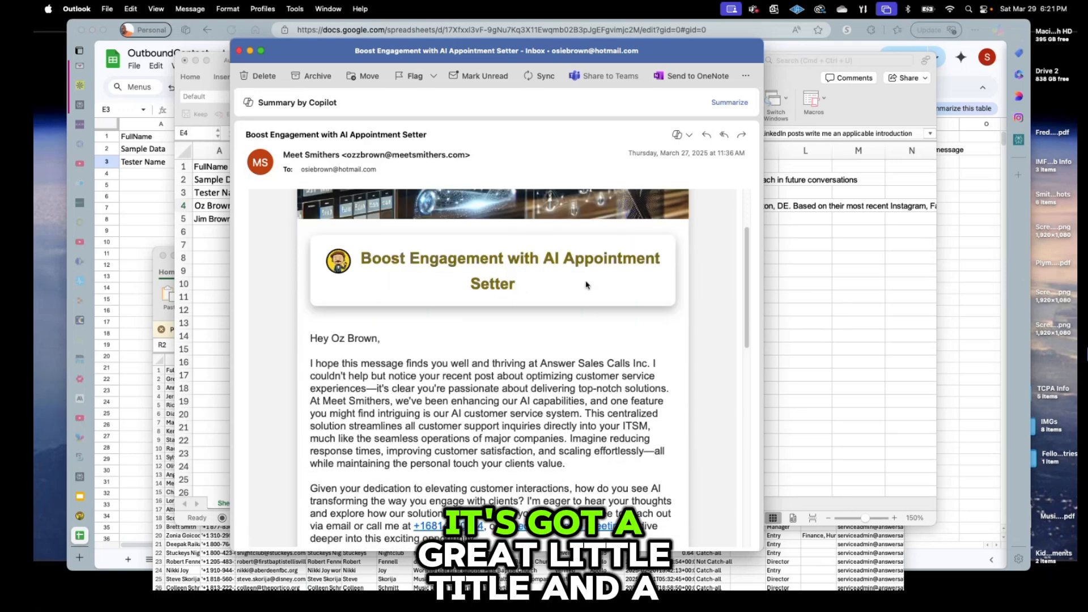
pyautogui.scroll(-1, 499, 300)
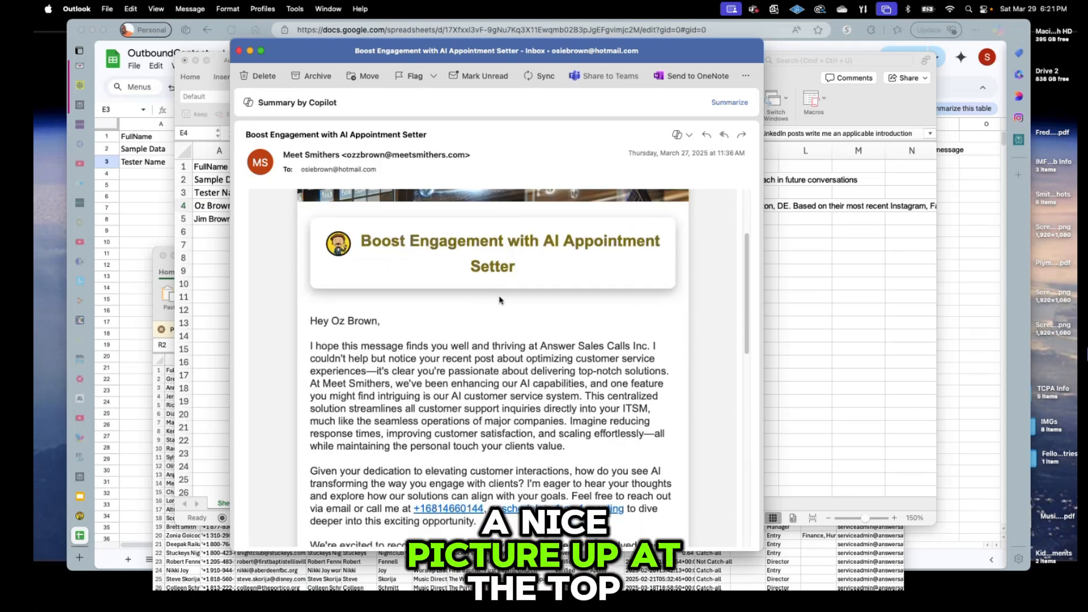
pyautogui.scroll(-4, 499, 299)
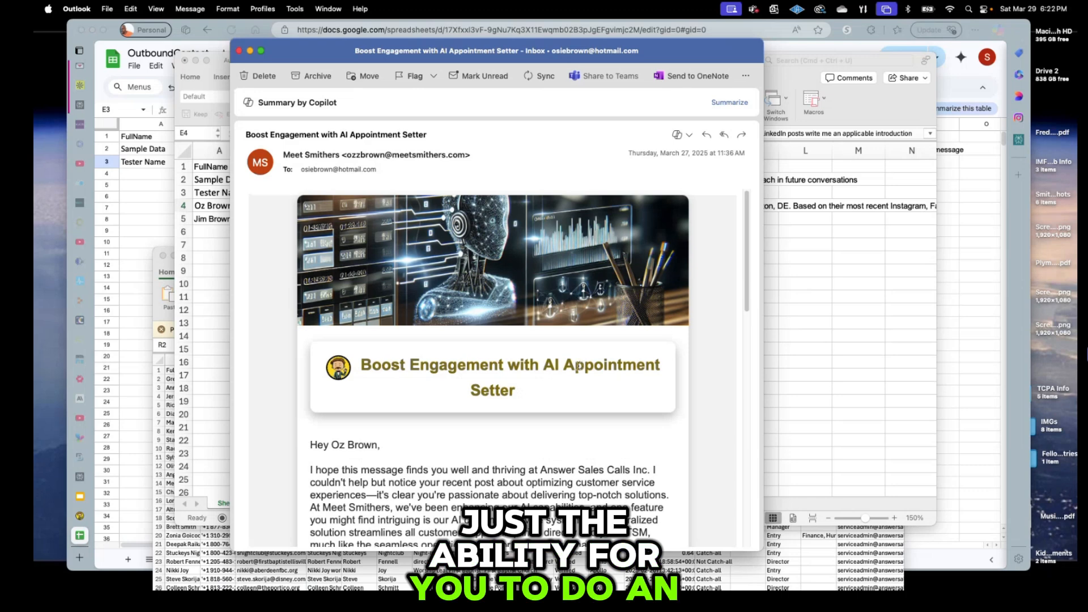
pyautogui.scroll(-2, 567, 357)
pyautogui.scroll(-2, 553, 349)
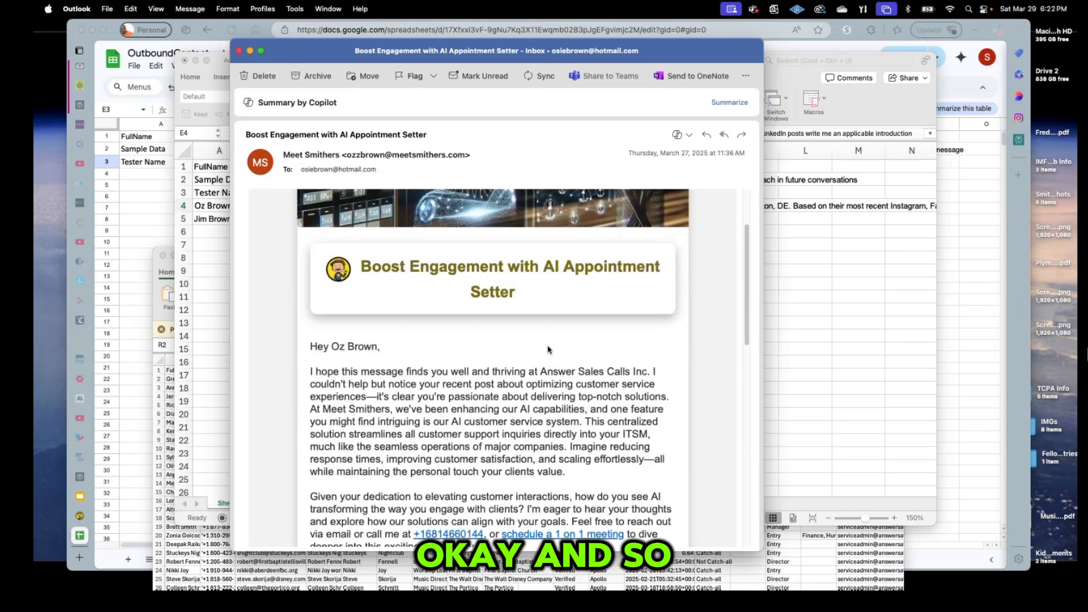
pyautogui.scroll(-1, 542, 348)
pyautogui.scroll(-1, 537, 346)
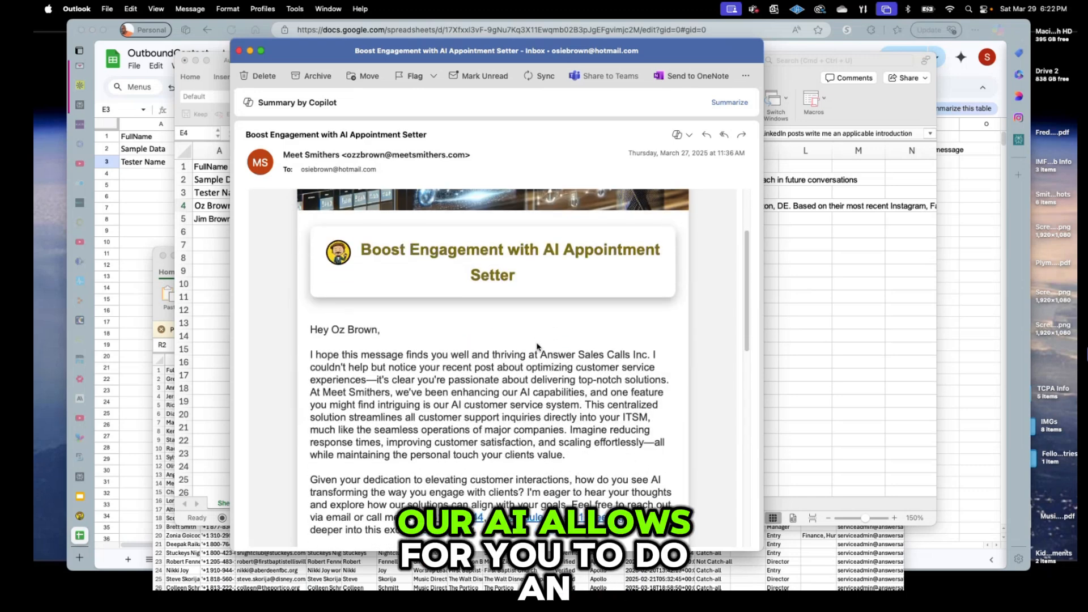
pyautogui.scroll(-1, 536, 343)
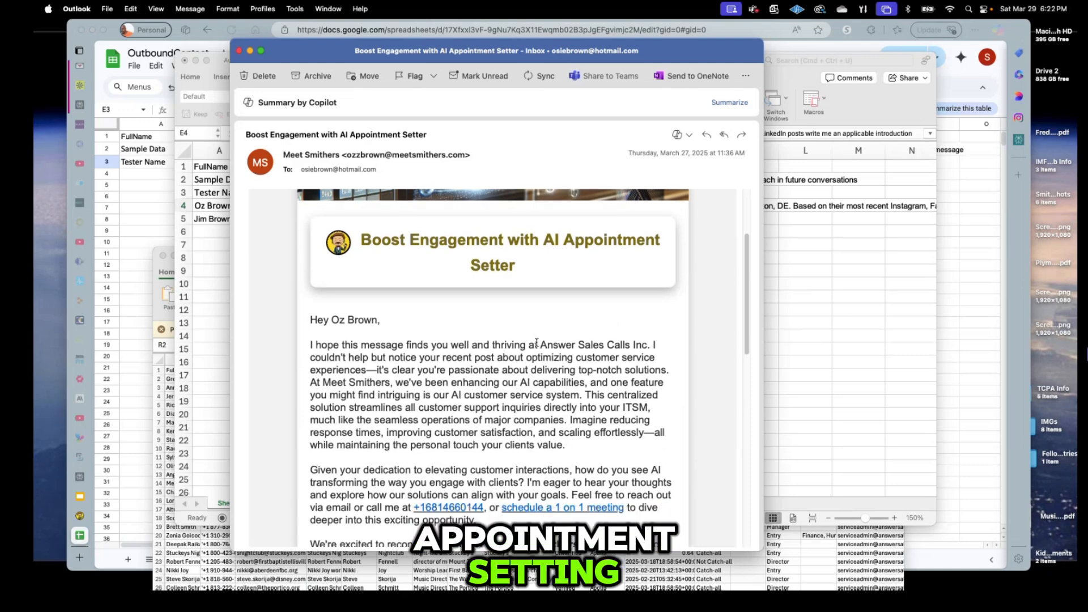
pyautogui.scroll(-1, 536, 342)
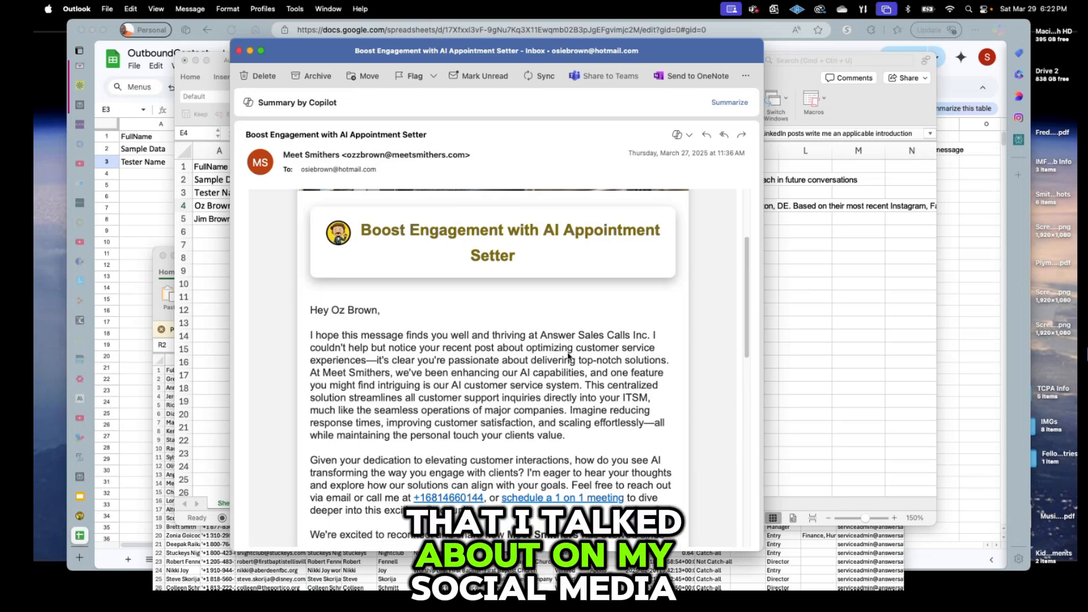
# Highlight the personalized customer-service sentence and scroll through the rest of the email.
pyautogui.moveTo(576, 347); pyautogui.dragTo(422, 373)
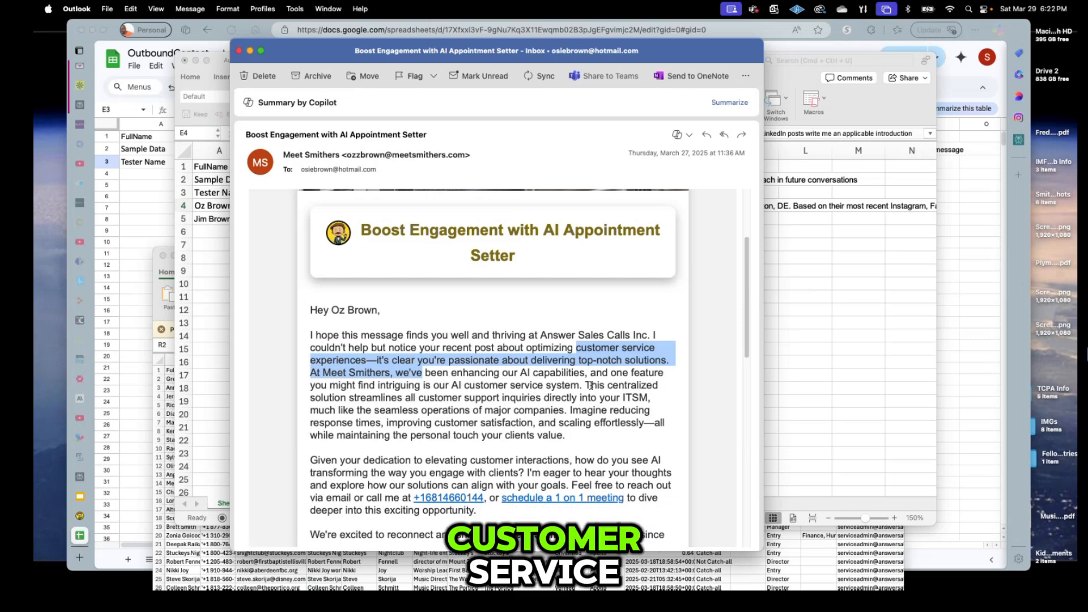
pyautogui.scroll(-1, 584, 390)
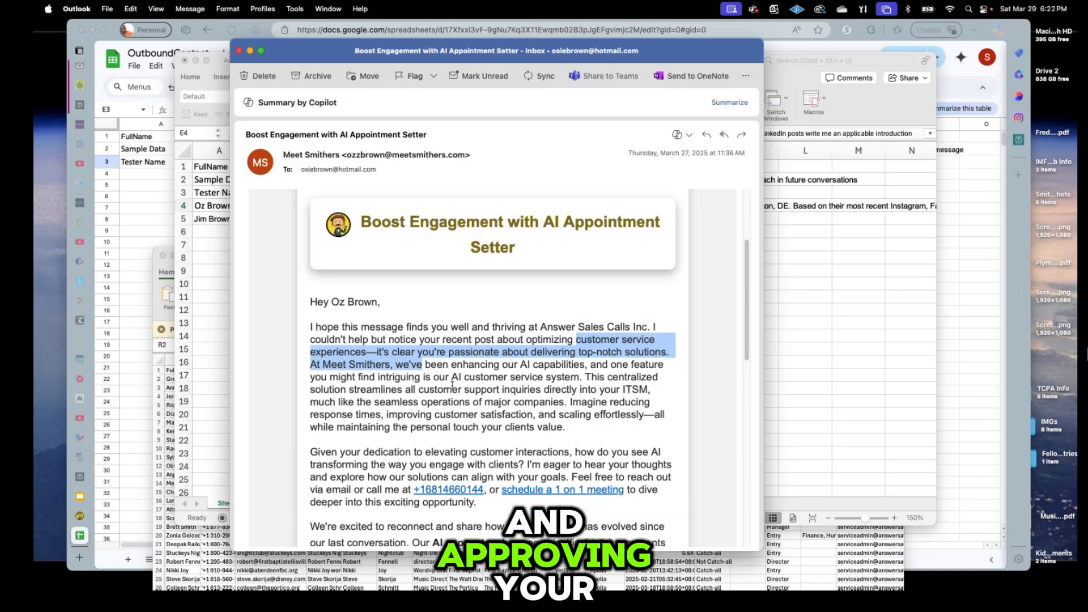
pyautogui.scroll(-1, 562, 417)
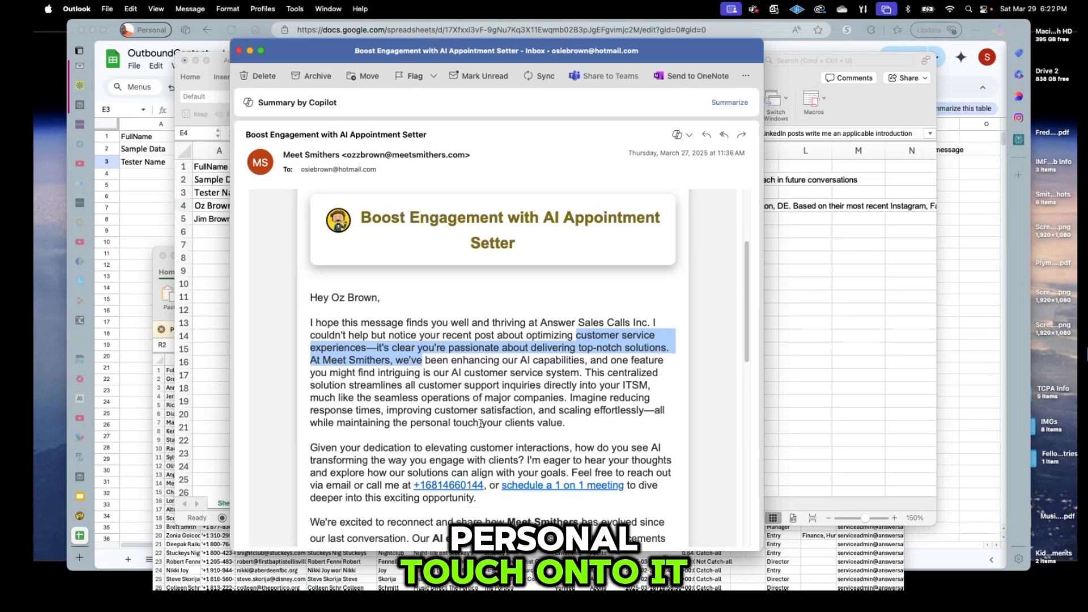
pyautogui.scroll(-2, 479, 422)
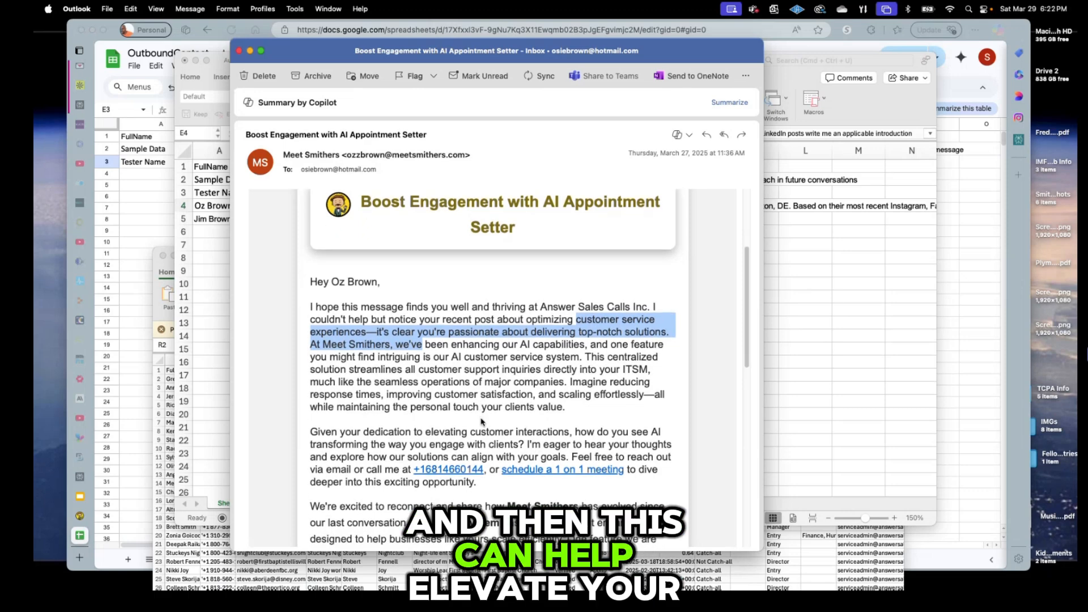
pyautogui.scroll(-5, 510, 423)
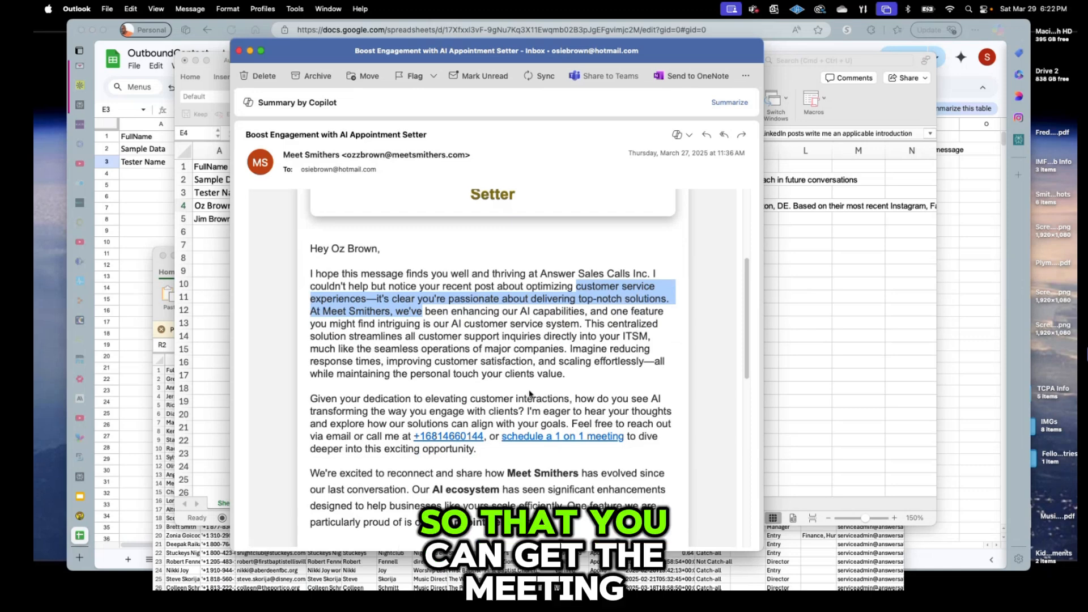
pyautogui.scroll(1, 531, 394)
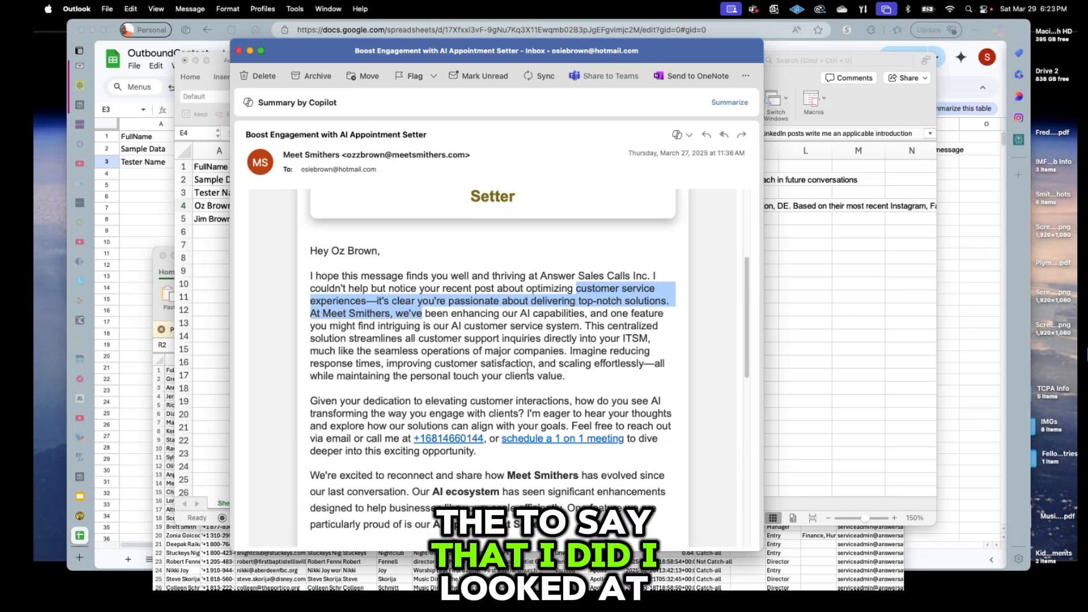
# Clear the highlight and scroll the email back up to the banner and greeting.
pyautogui.click(465, 379)
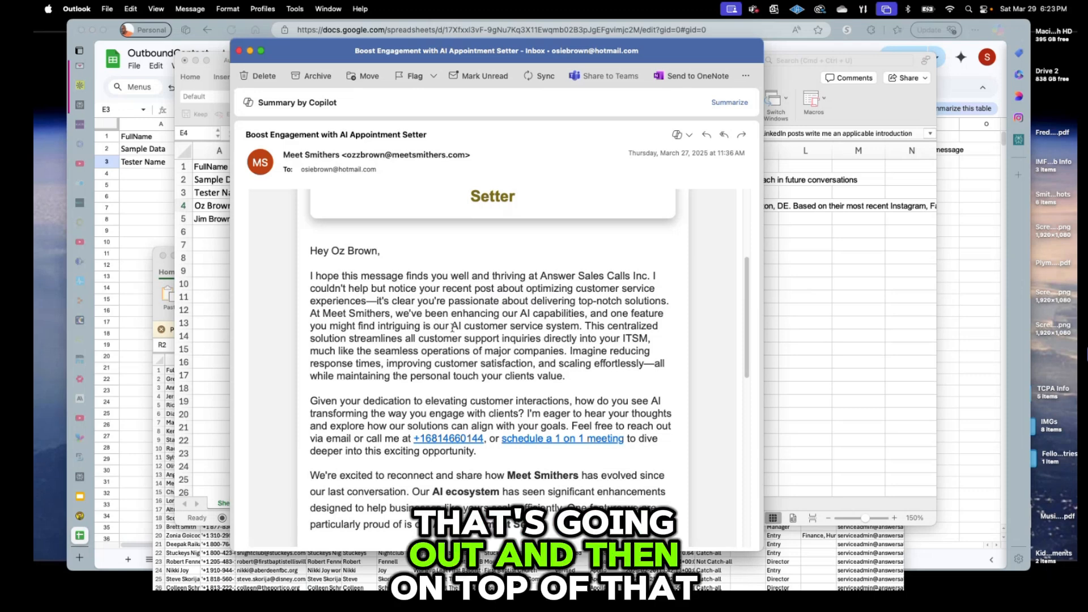
pyautogui.scroll(-2, 452, 327)
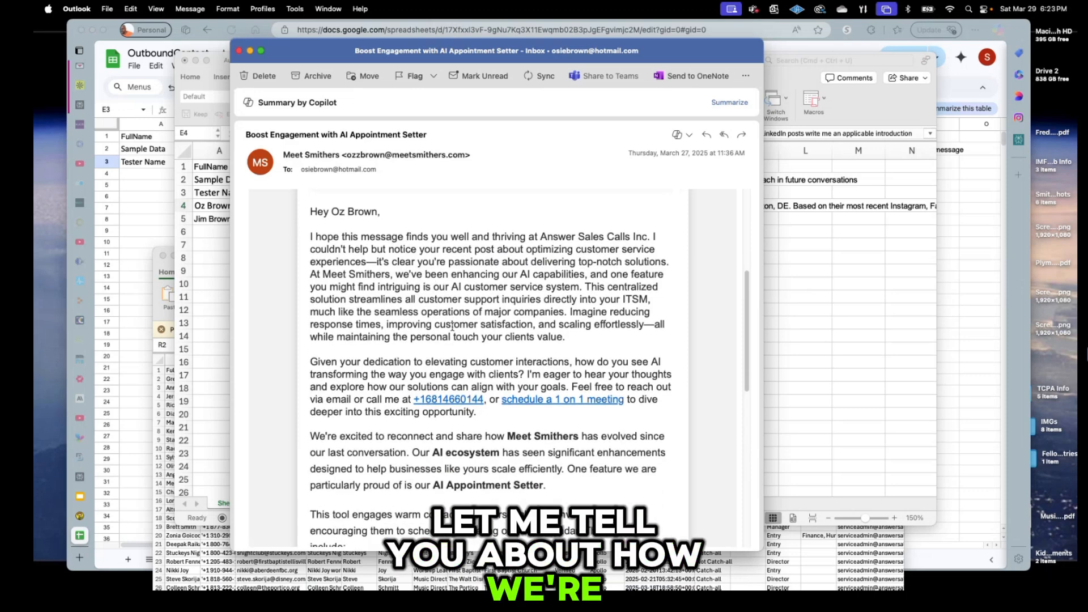
pyautogui.scroll(-1, 452, 327)
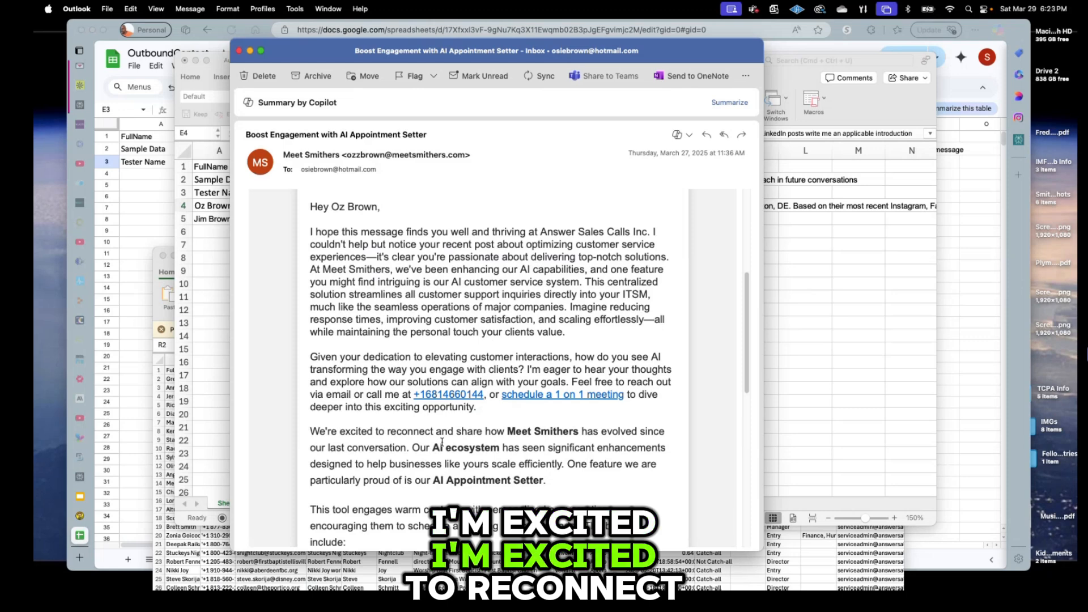
pyautogui.scroll(-2, 569, 437)
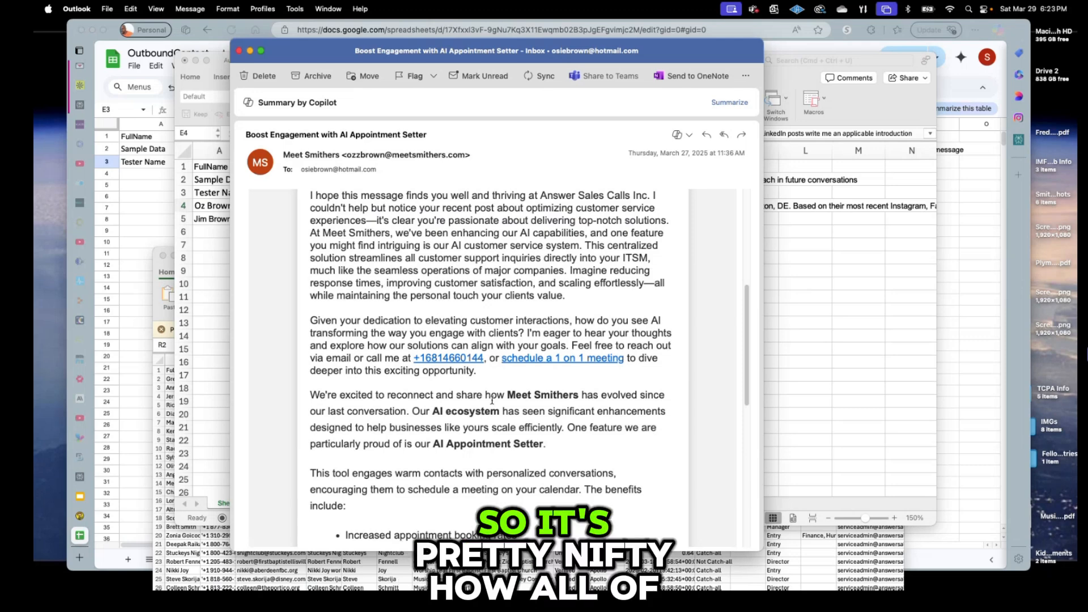
pyautogui.scroll(3, 513, 409)
pyautogui.scroll(7, 513, 409)
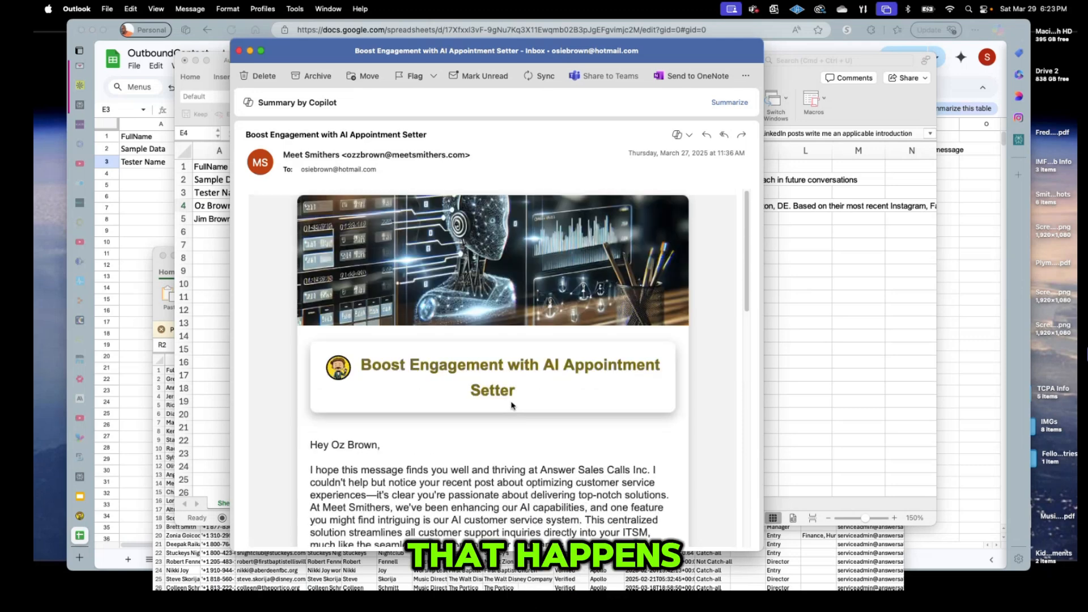
pyautogui.press('super+Tab')
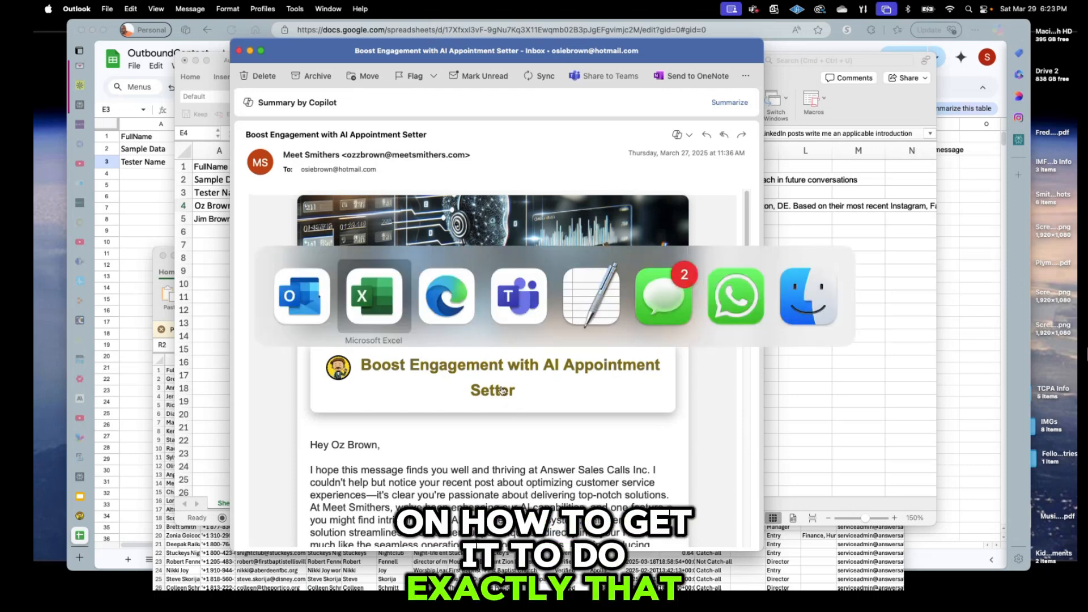
# Bring the TextEdit prompt document forward and select its second paragraph.
pyautogui.press('super+Tab')
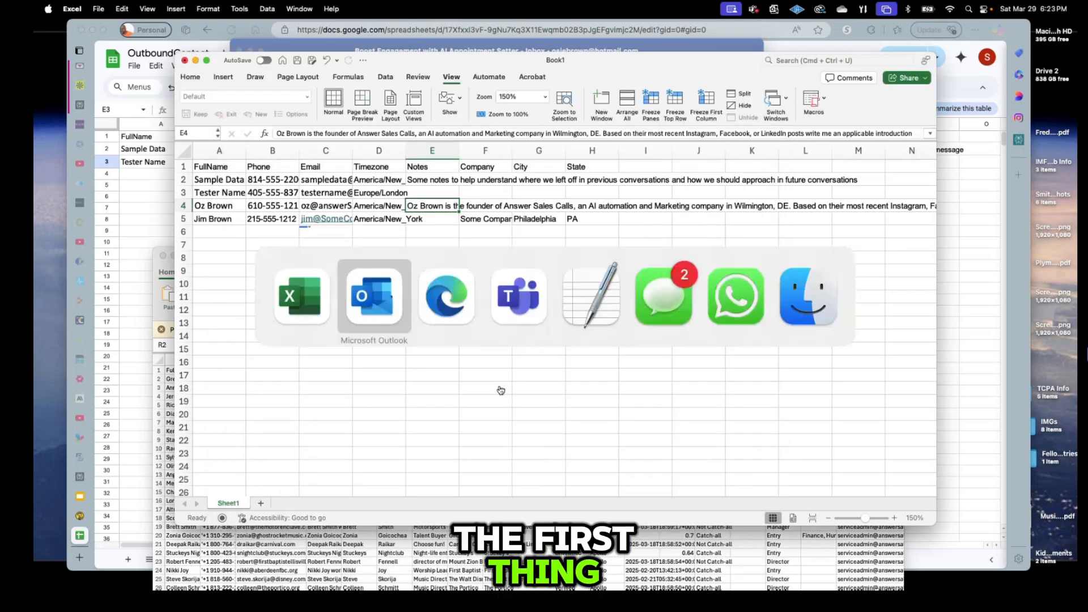
pyautogui.click(584, 299)
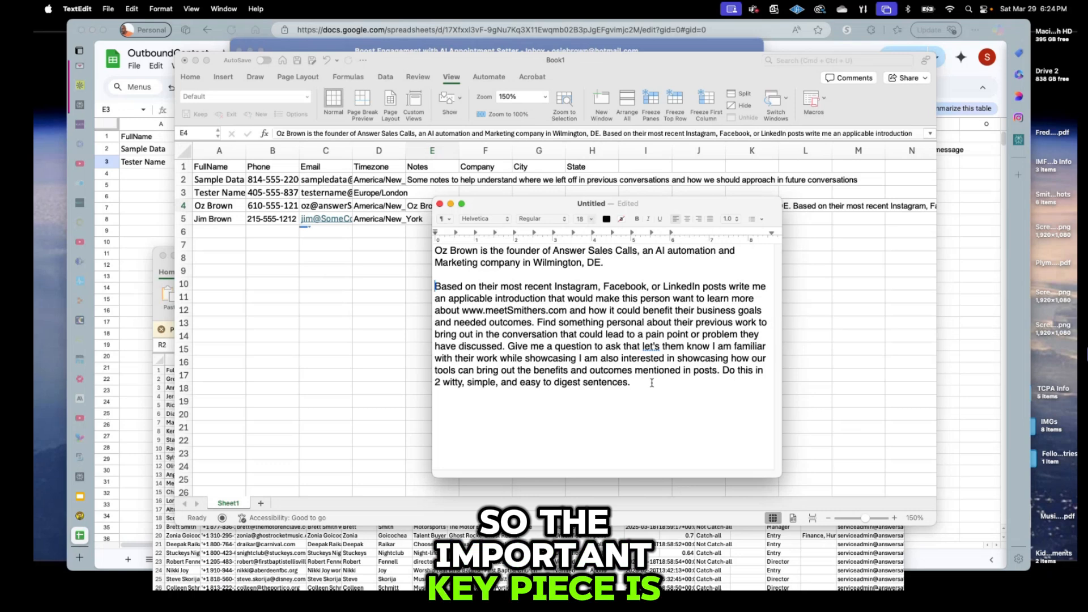
pyautogui.tripleClick(537, 315)
pyautogui.click(539, 333)
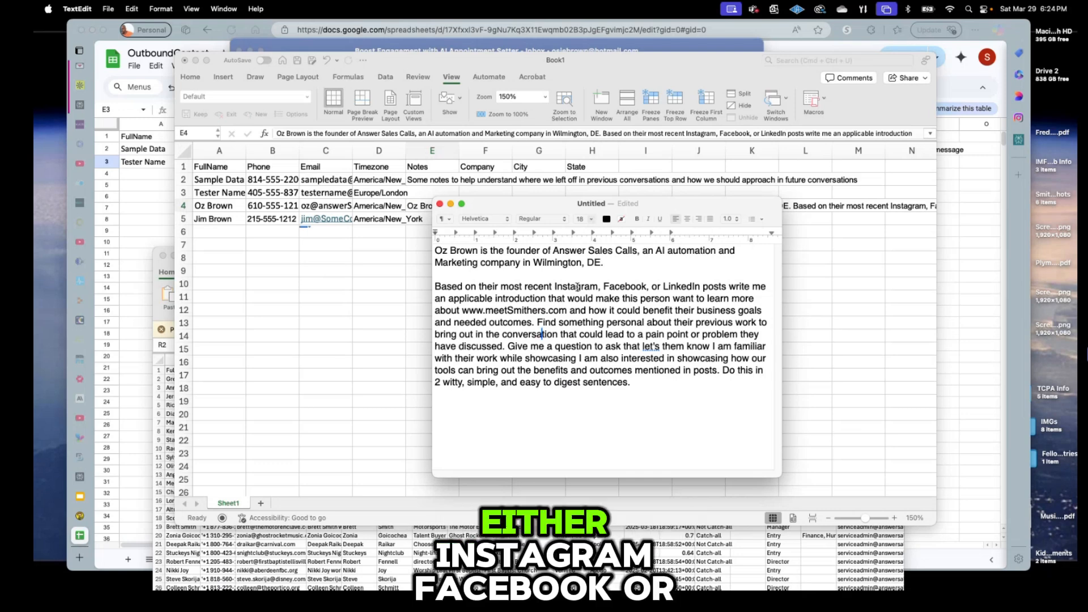
pyautogui.click(577, 287)
pyautogui.click(620, 286)
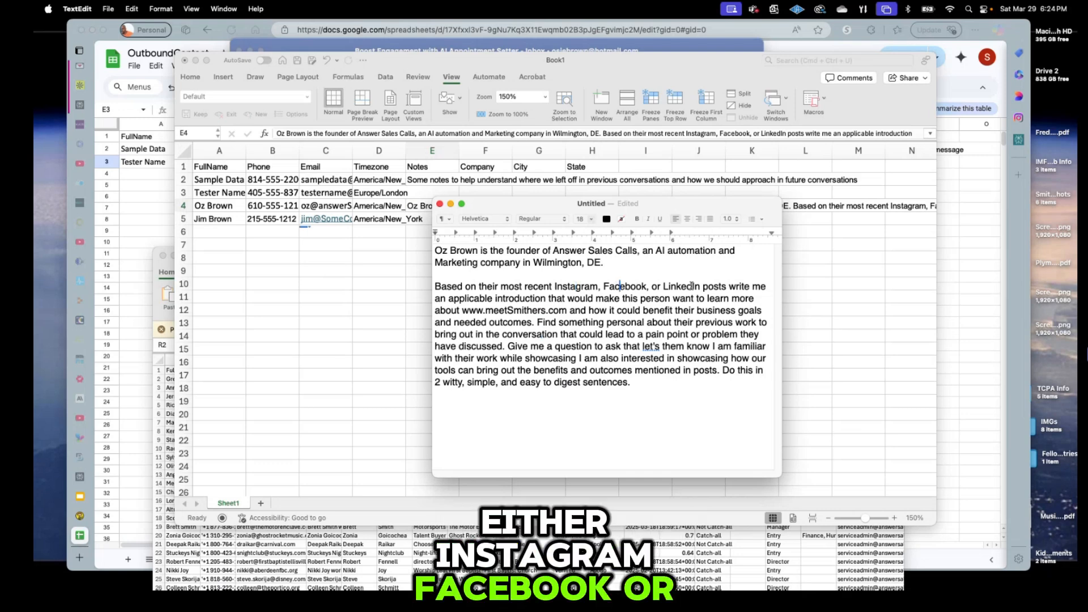
pyautogui.click(691, 286)
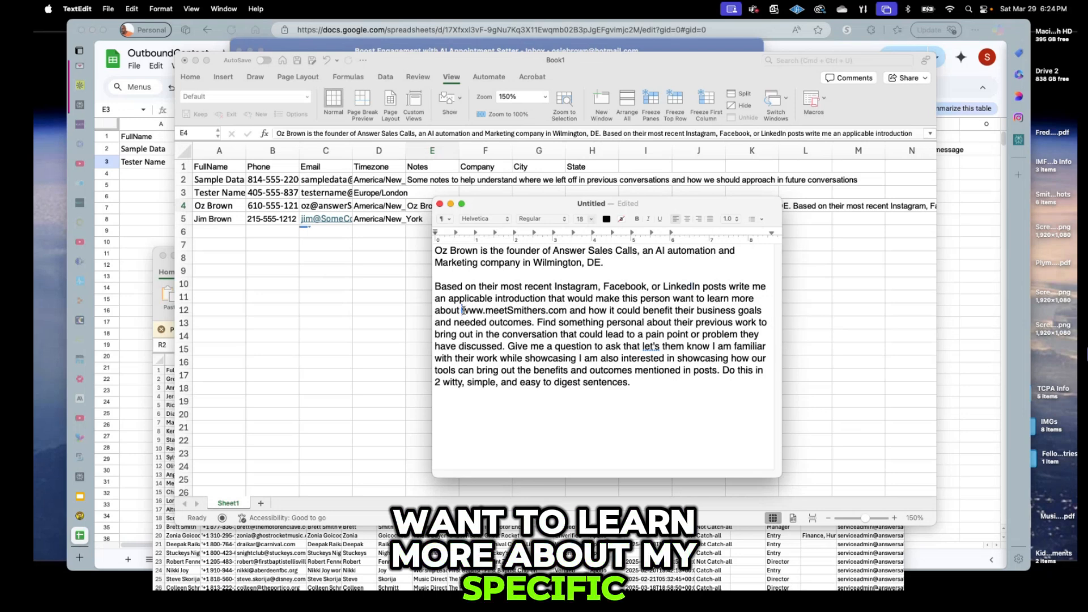
pyautogui.moveTo(462, 310); pyautogui.dragTo(566, 310)
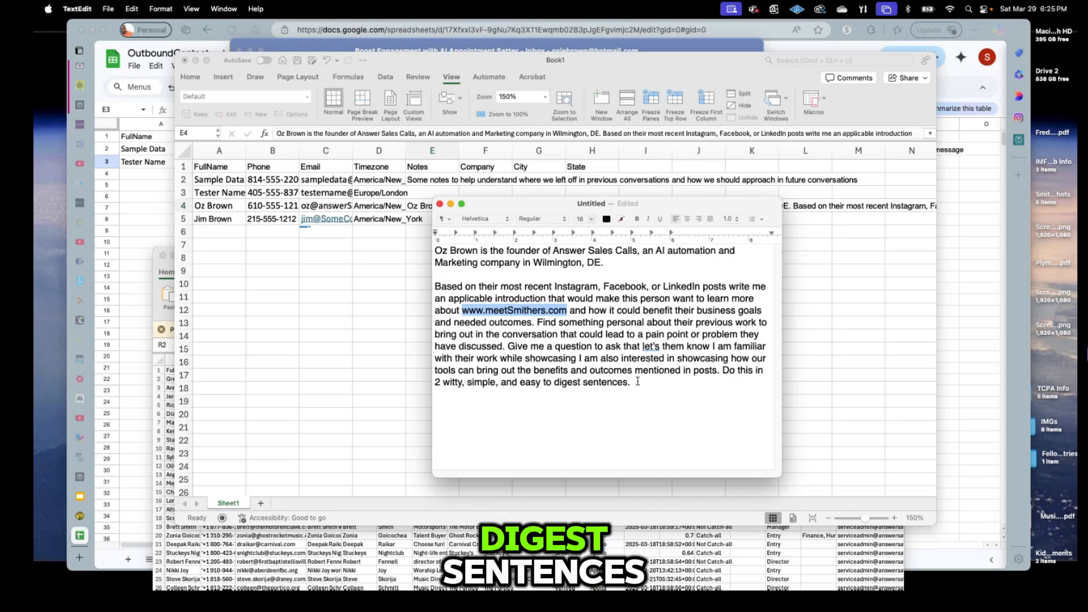
pyautogui.moveTo(631, 382); pyautogui.dragTo(417, 293)
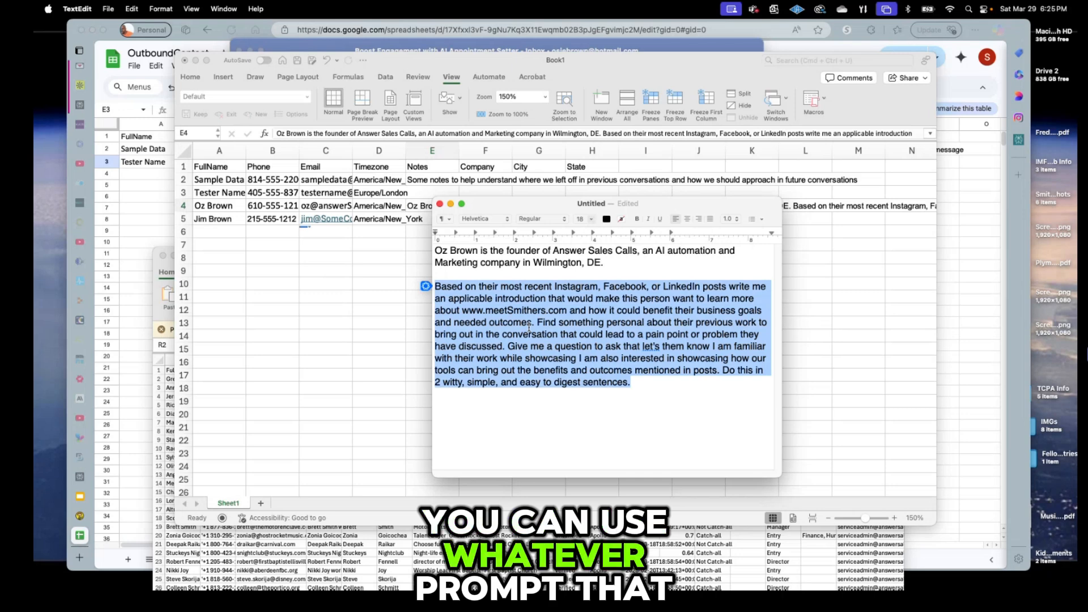
pyautogui.click(529, 329)
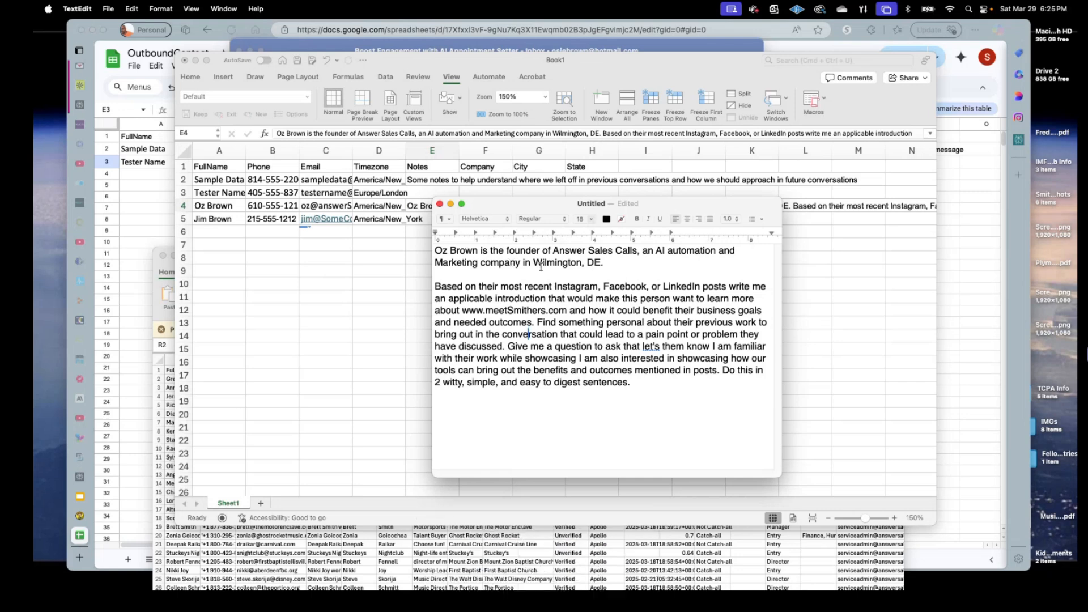
# Highlight 'Wilmington, DE.' in the prompt, then select Notes cell E5 in Excel.
pyautogui.moveTo(533, 263); pyautogui.dragTo(617, 264)
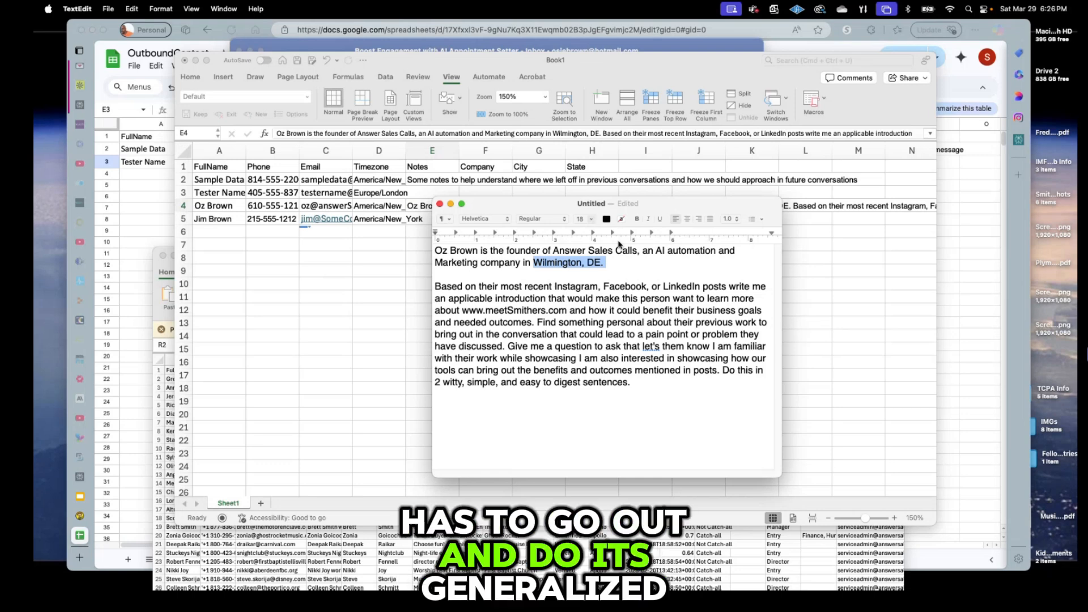
pyautogui.click(391, 270)
pyautogui.click(431, 221)
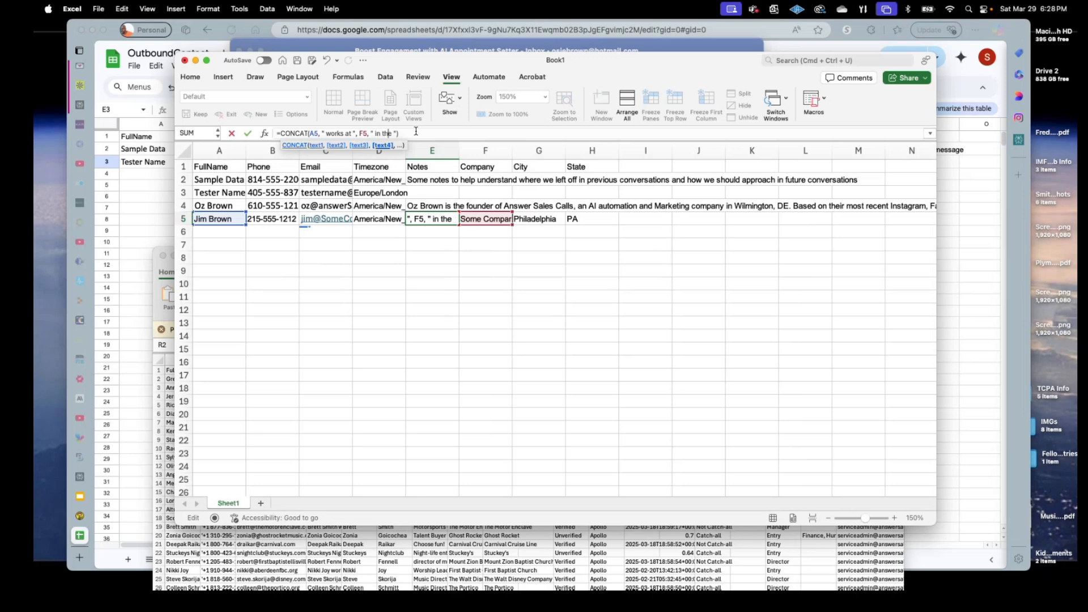
# Finish E5's CONCAT with " in the city of ", G5, ", ", H5 and "." and enter it.
pyautogui.write('ci')
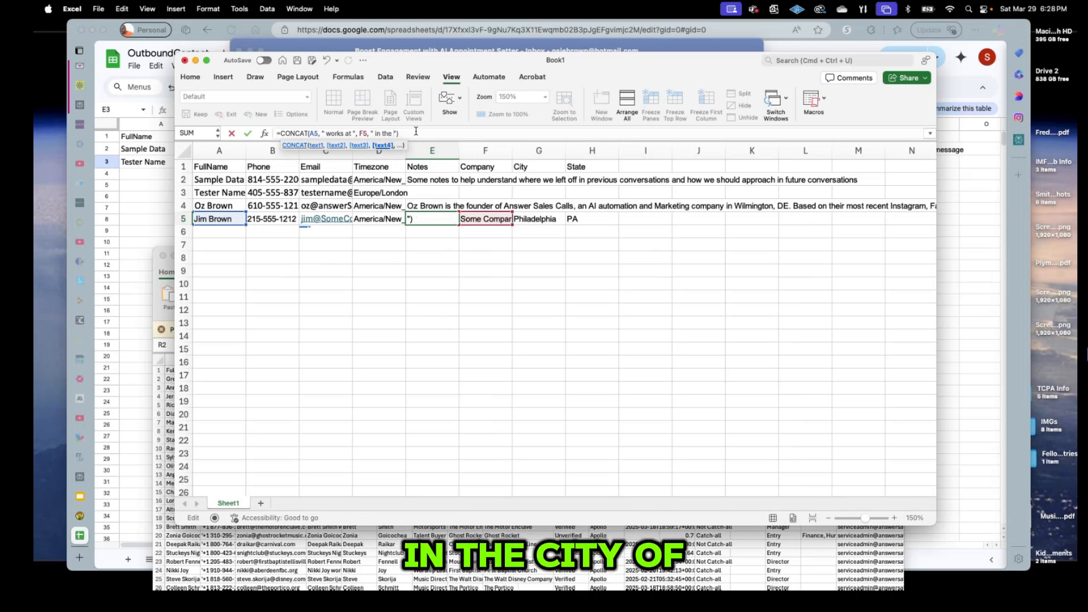
pyautogui.write('ty of ')
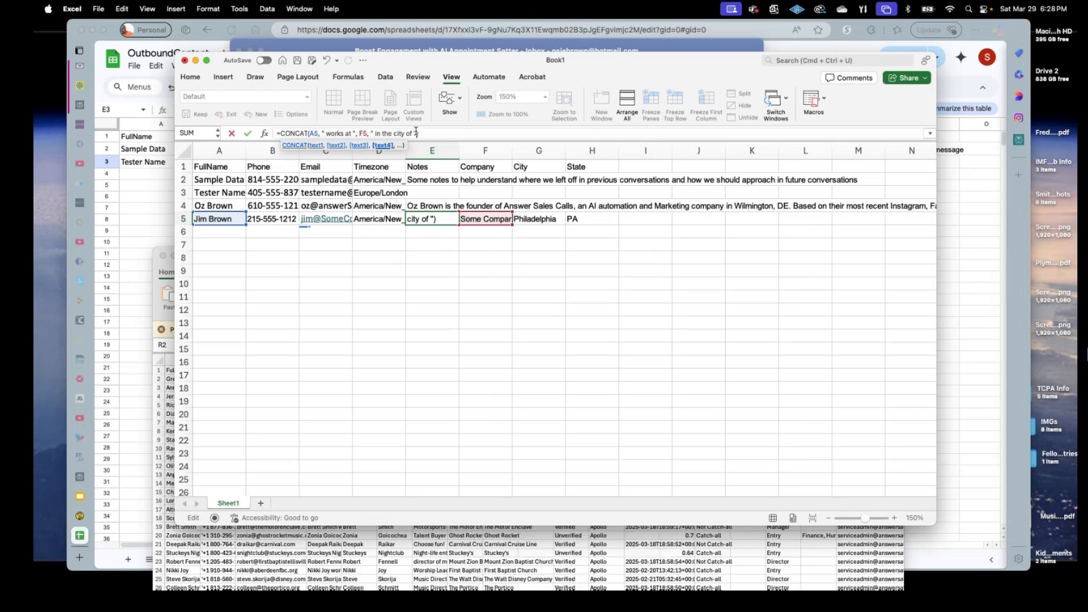
pyautogui.write(' ,')
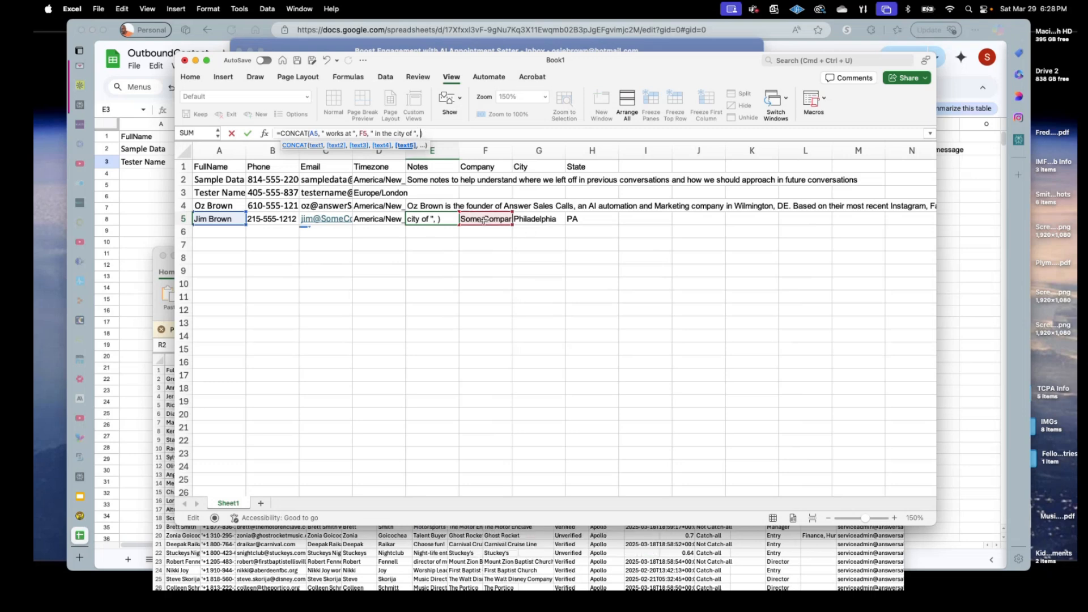
pyautogui.click(535, 223)
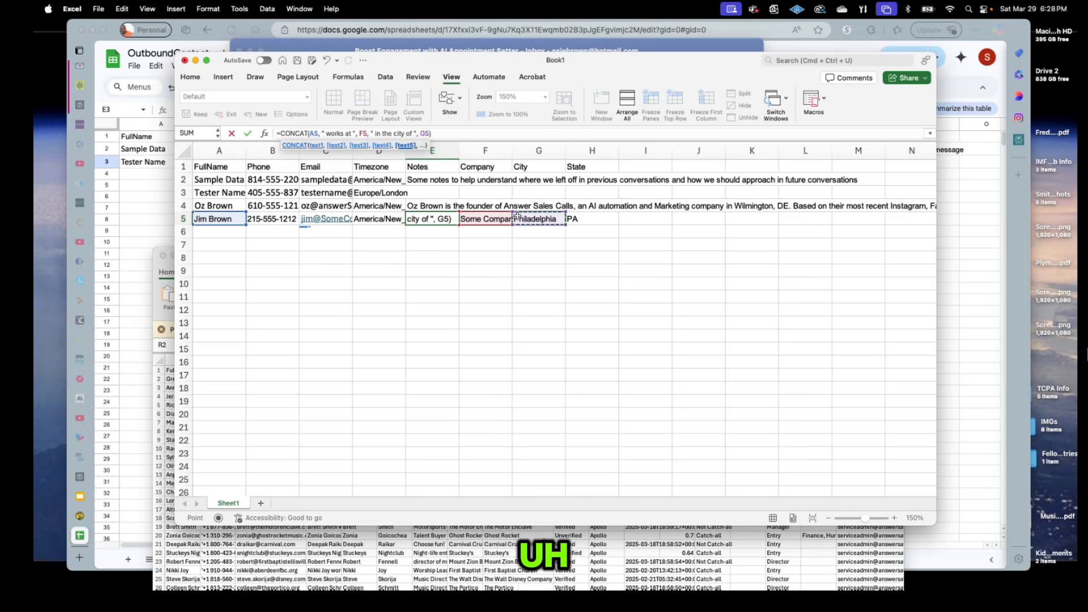
pyautogui.write(', ", "')
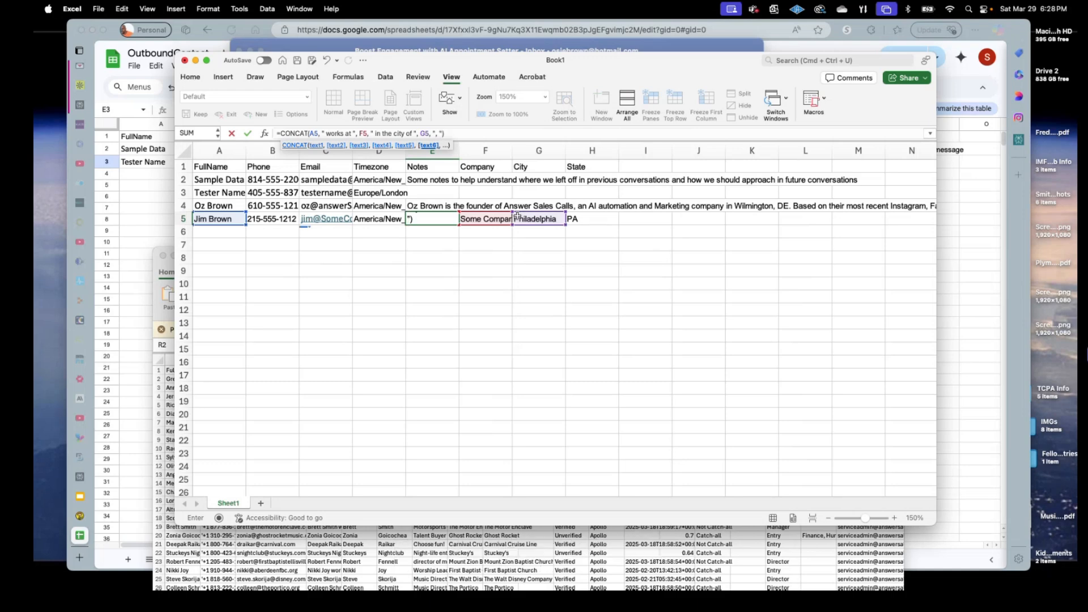
pyautogui.write(',')
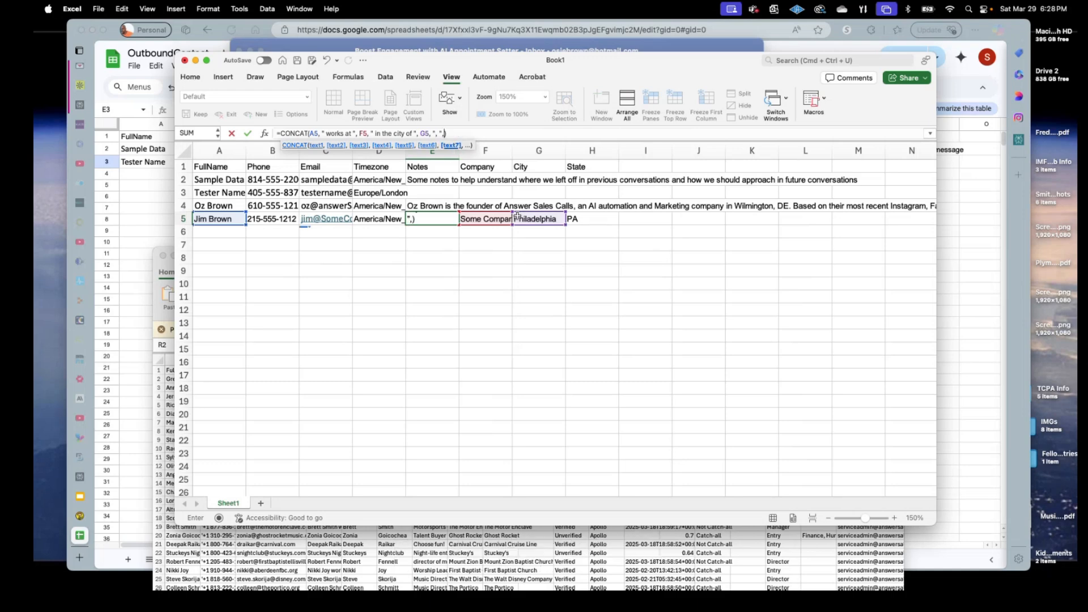
pyautogui.click(585, 223)
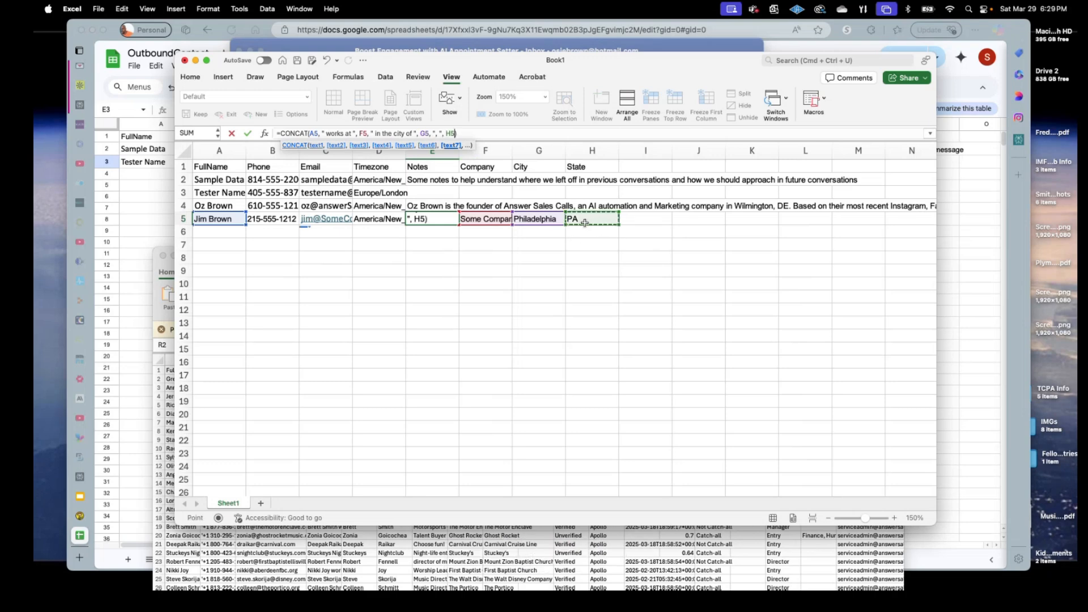
pyautogui.write(', "')
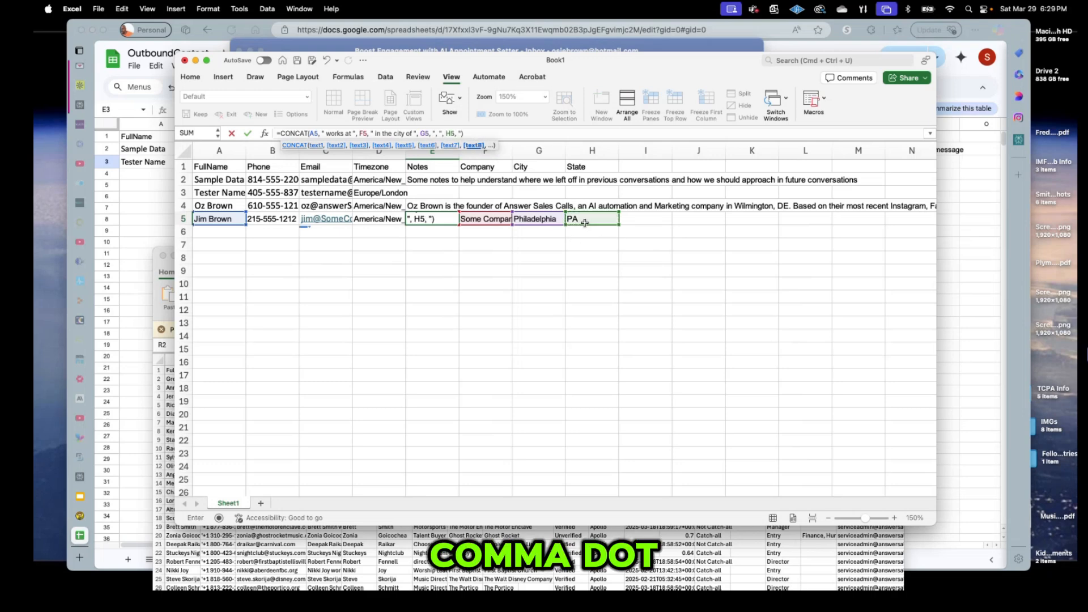
pyautogui.write('.')
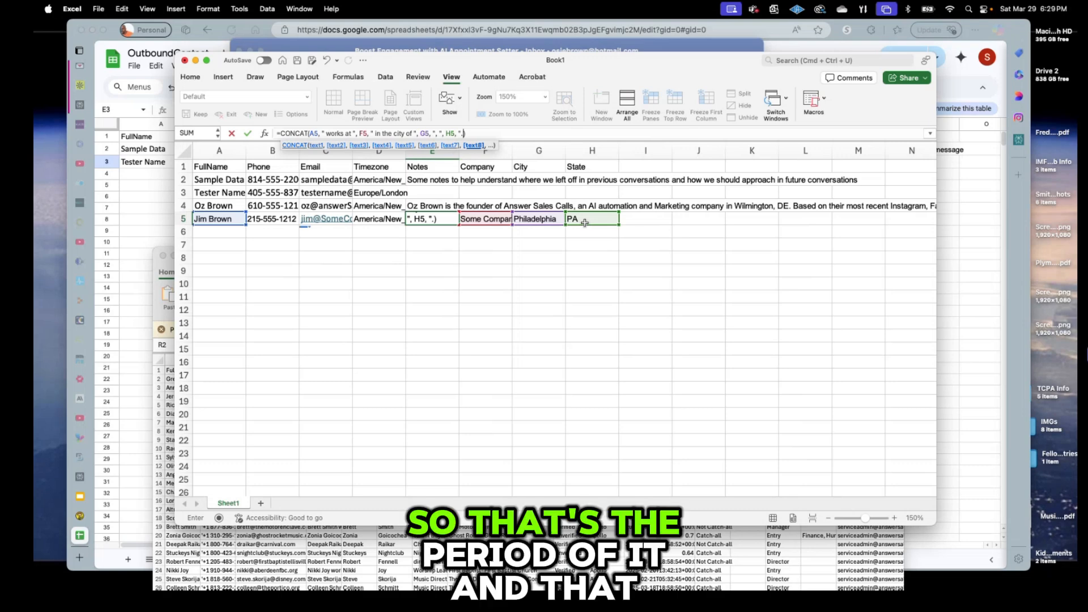
pyautogui.write('"')
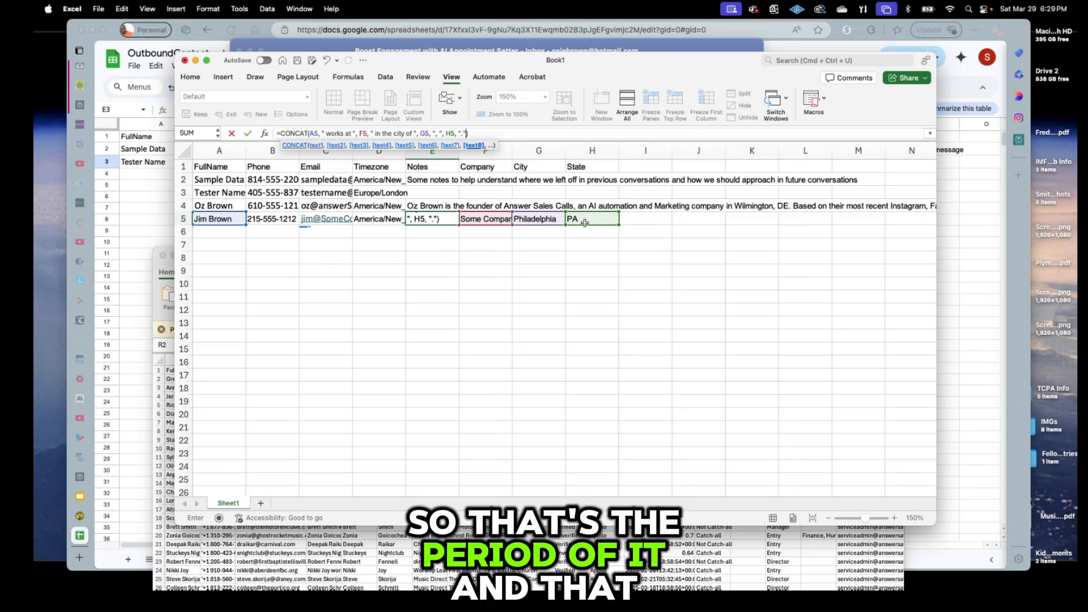
pyautogui.press('Return')
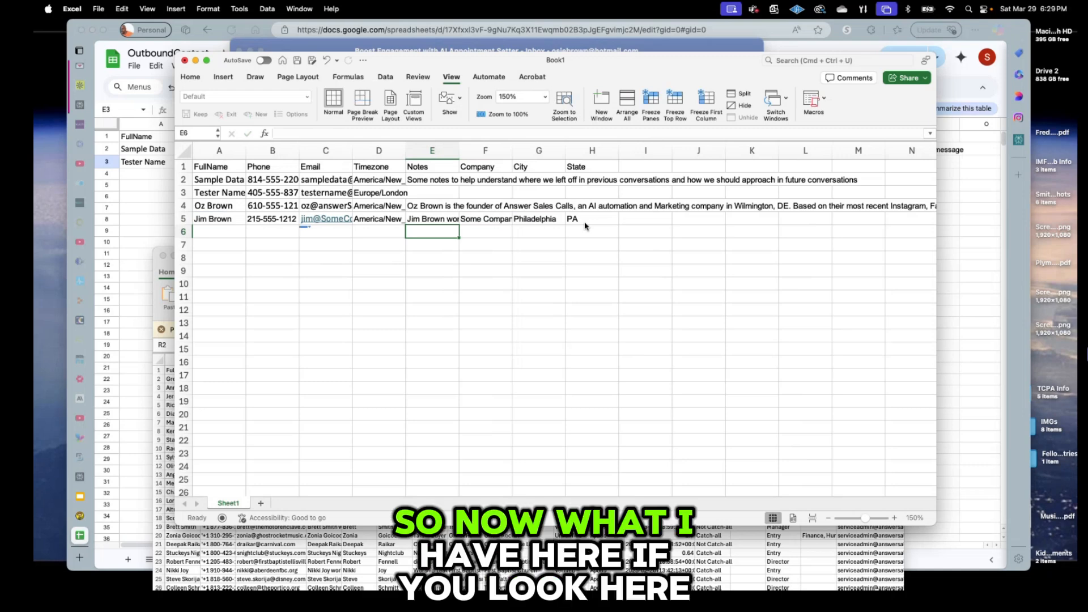
# Widen column E to show the full Notes sentence, then return to the TextEdit prompt.
pyautogui.moveTo(459, 147); pyautogui.dragTo(710, 148)
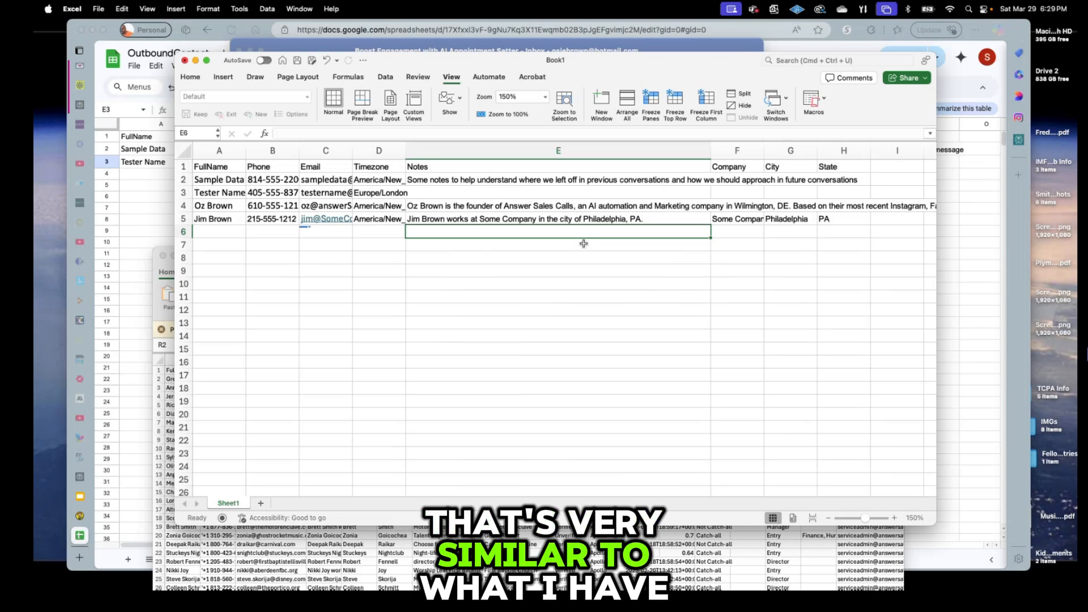
pyautogui.press('super+Tab')
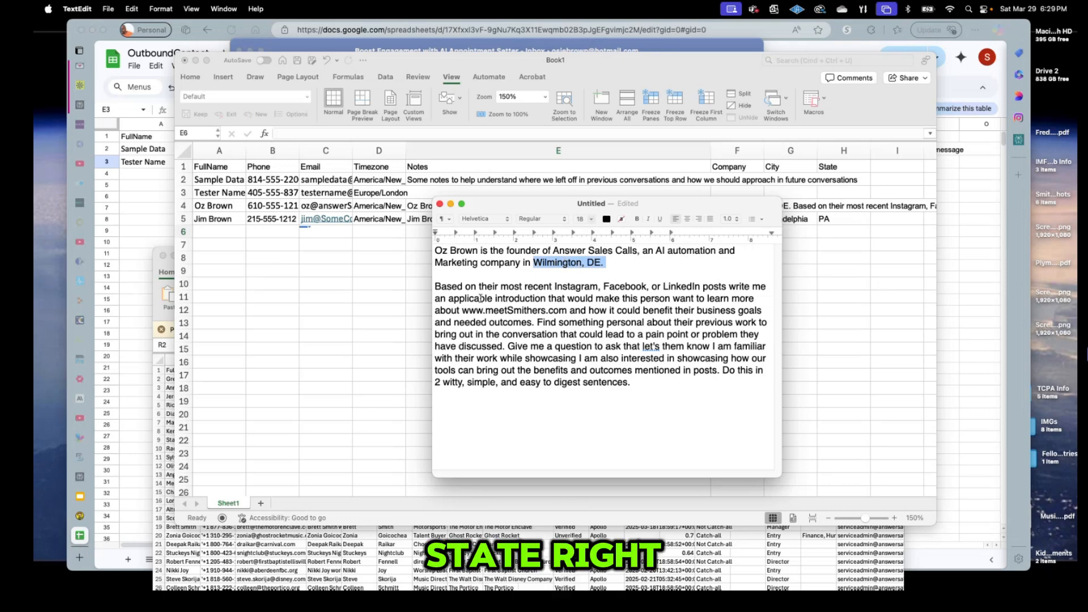
pyautogui.moveTo(434, 286); pyautogui.dragTo(677, 385)
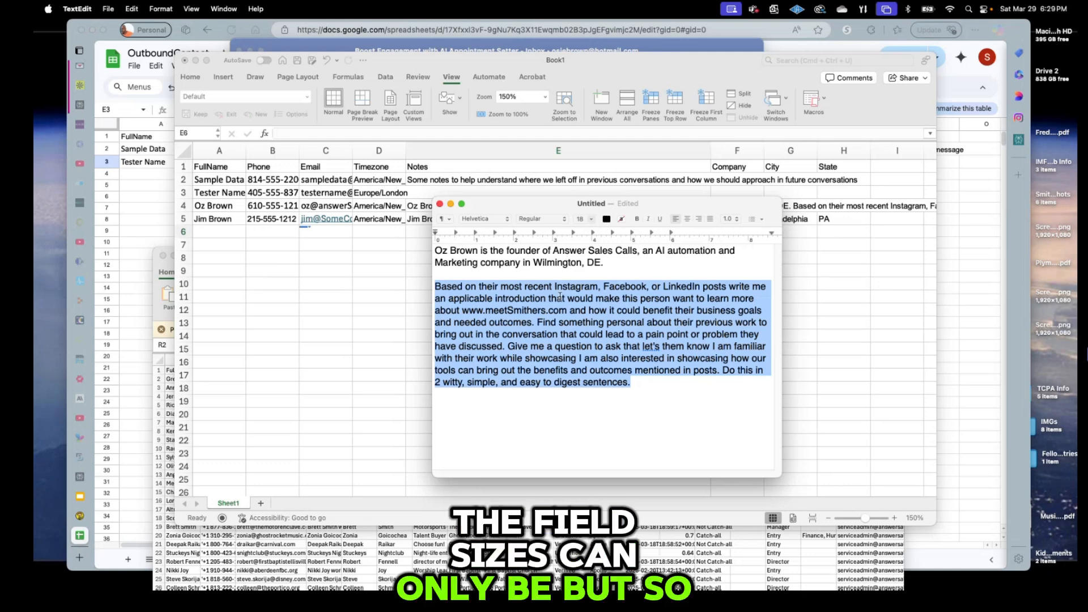
pyautogui.click(551, 334)
pyautogui.moveTo(434, 286)
pyautogui.mouseDown()
pyautogui.moveTo(497, 288)
pyautogui.moveTo(569, 310)
pyautogui.mouseUp()
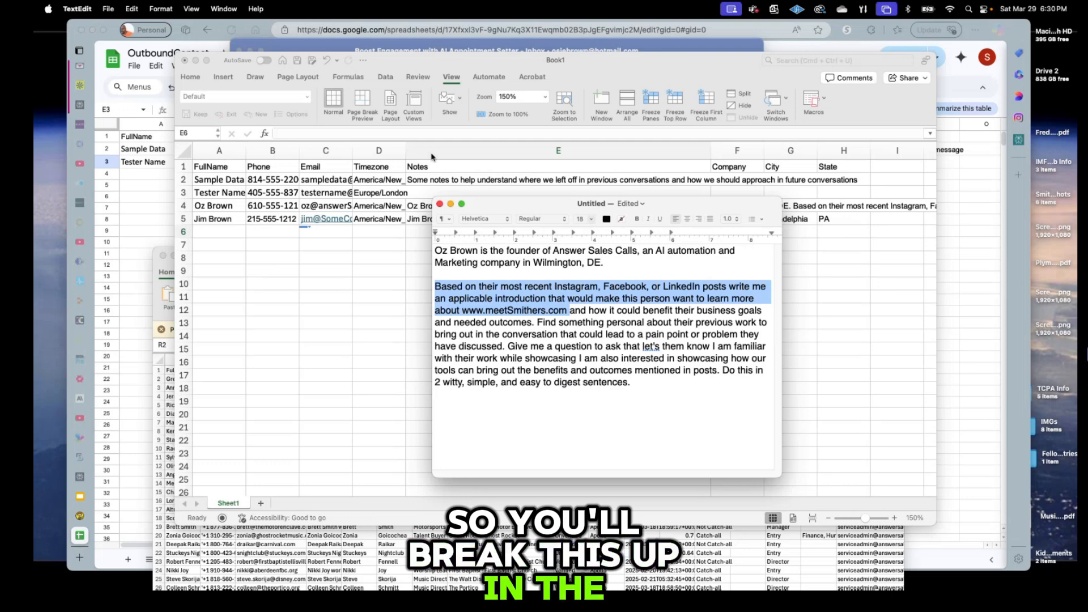
pyautogui.click(411, 224)
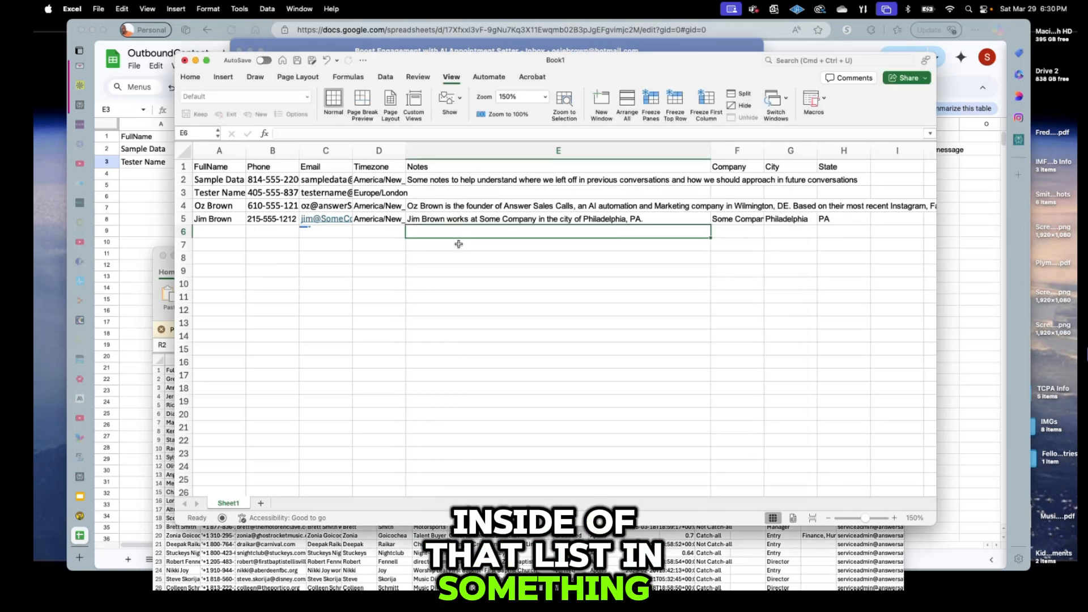
pyautogui.press('super+Tab')
pyautogui.click(553, 310)
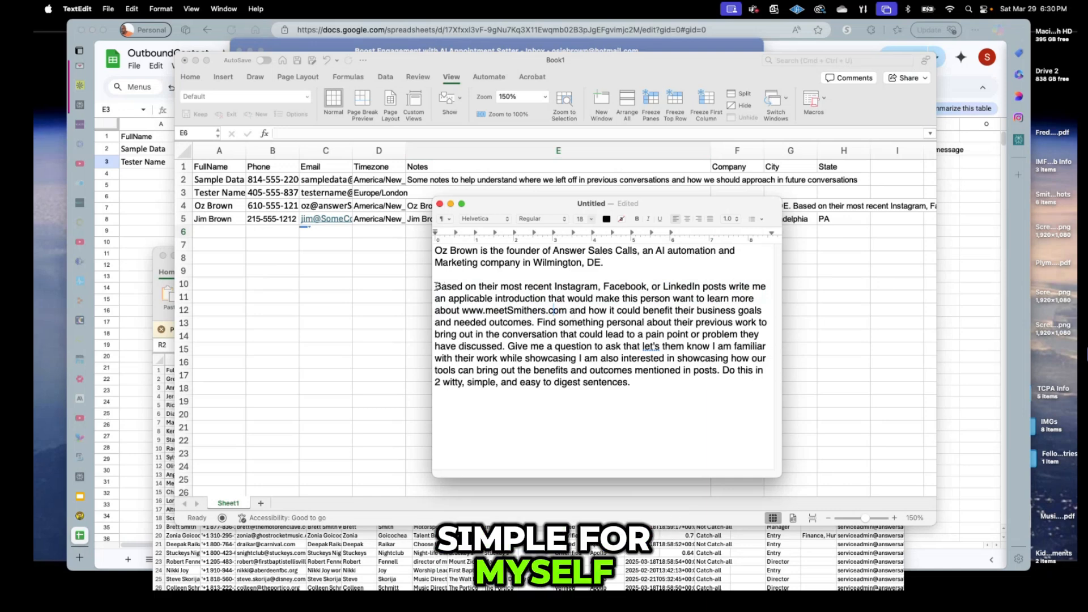
pyautogui.moveTo(435, 286); pyautogui.dragTo(565, 310)
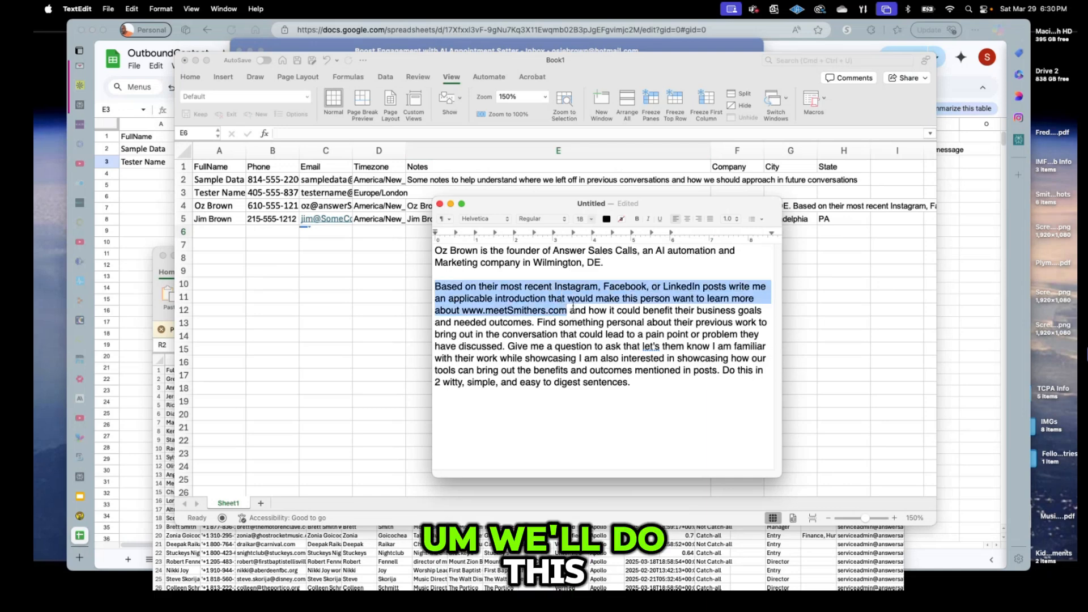
pyautogui.click(410, 223)
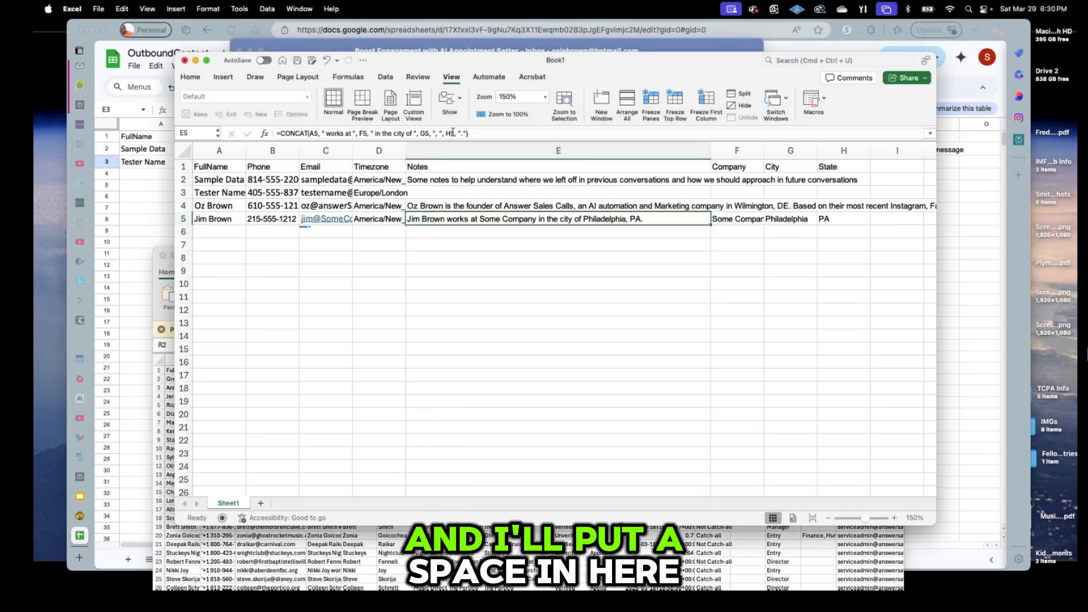
# Paste the opening passage and the next chunk, ending 'have discussed', into E5's CONCAT as quoted arguments.
pyautogui.click(464, 132)
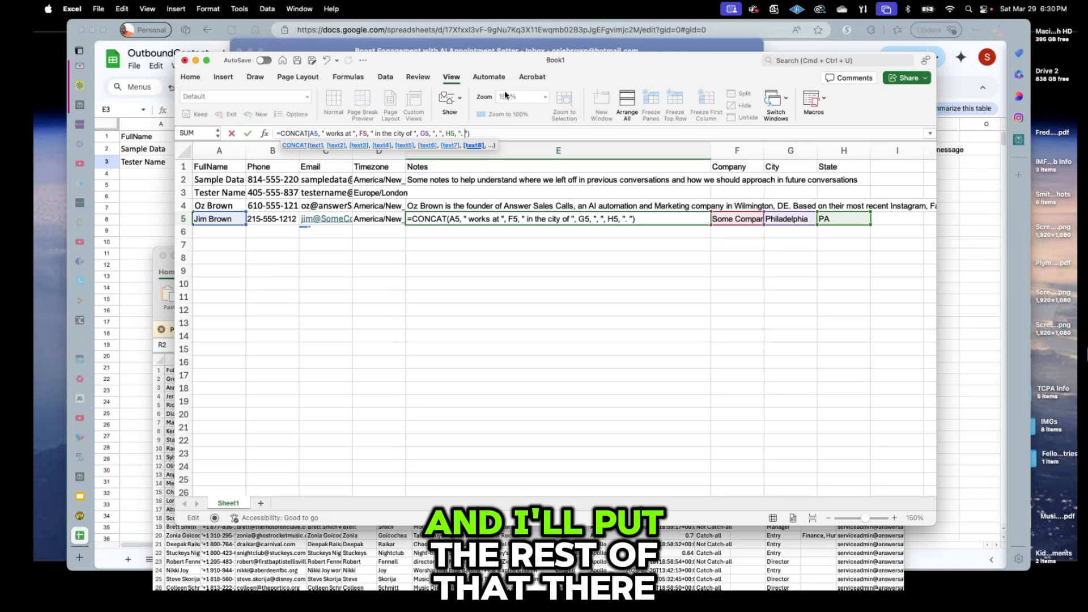
pyautogui.press('super+v')
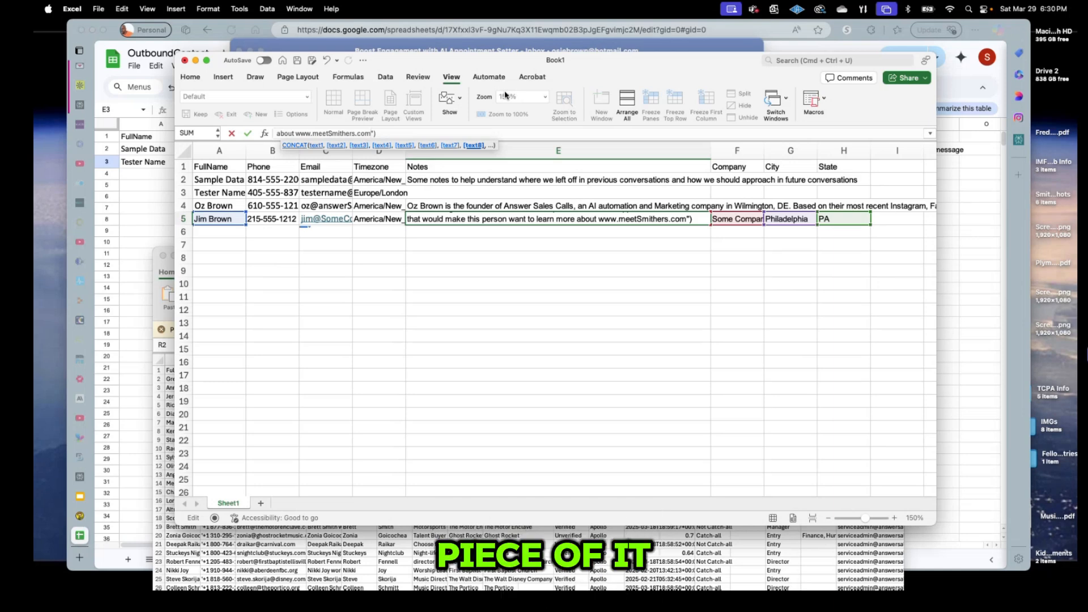
pyautogui.write('"')
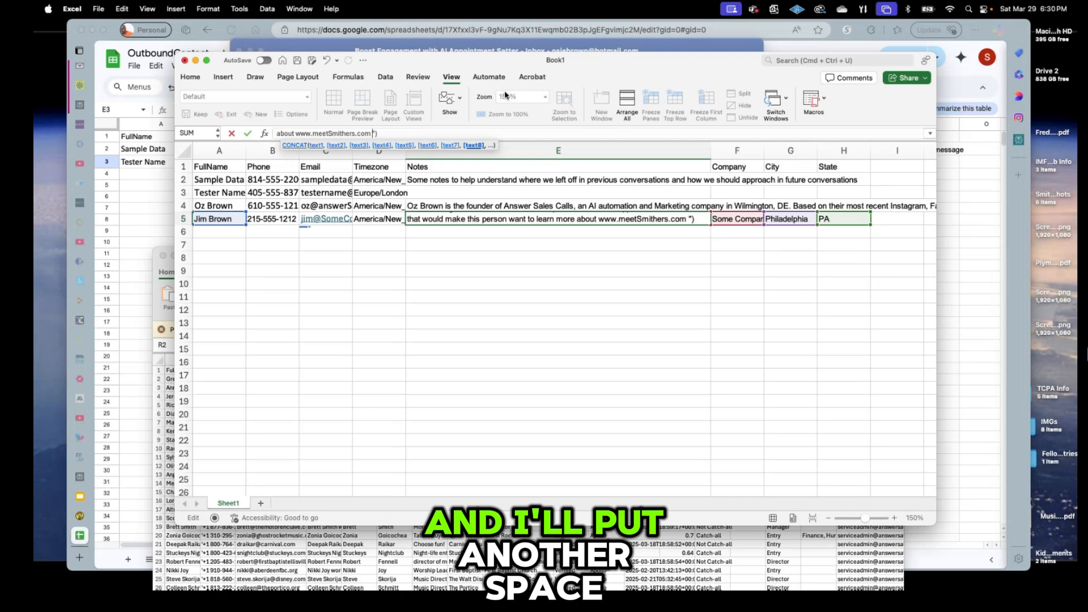
pyautogui.write(', ')
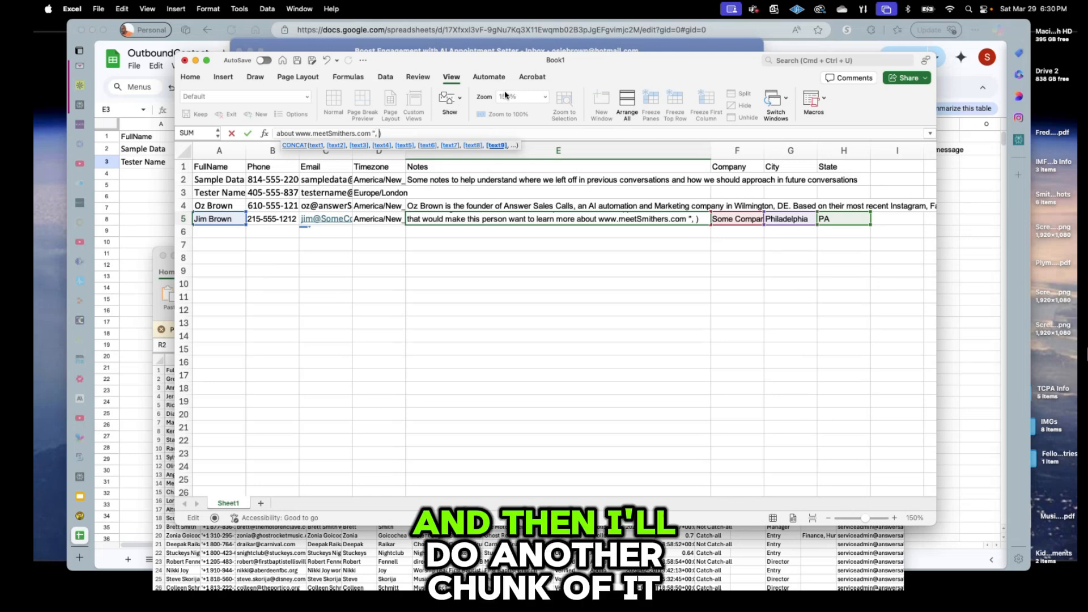
pyautogui.write('""')
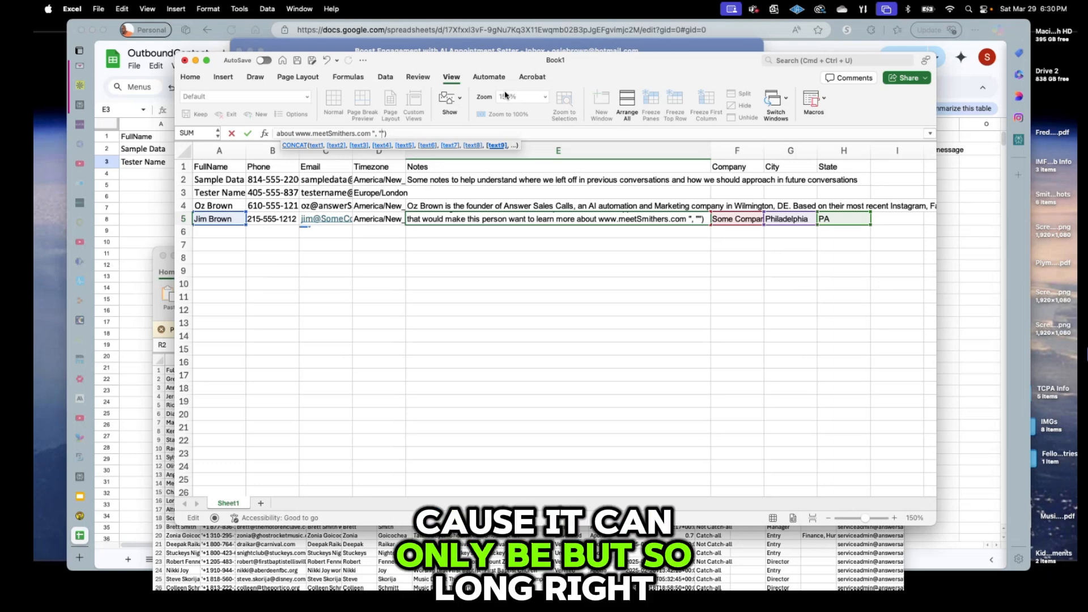
pyautogui.press('super+Tab')
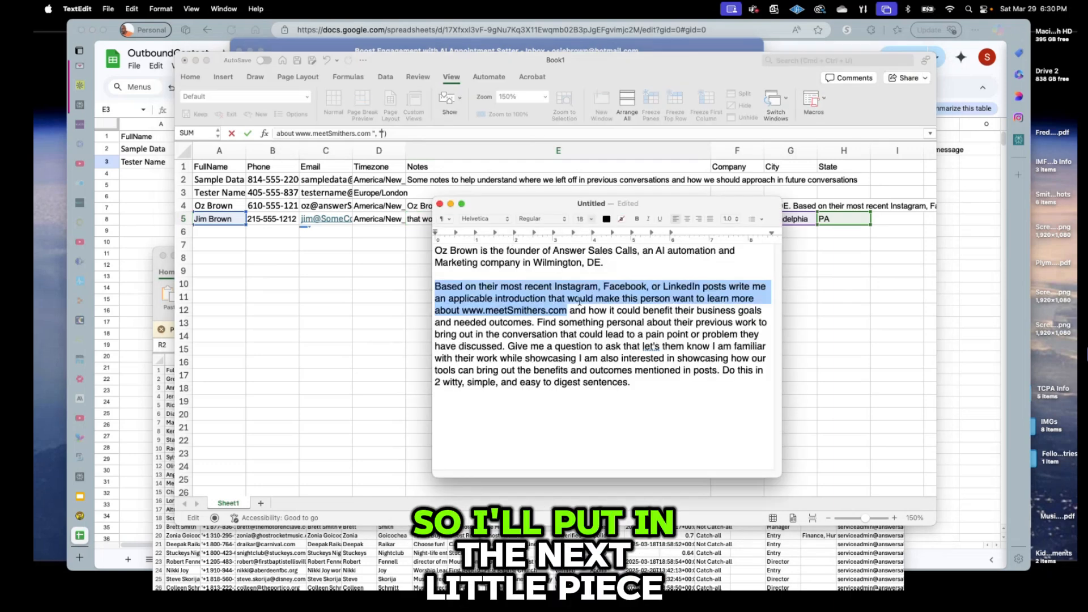
pyautogui.click(570, 312)
pyautogui.moveTo(570, 312); pyautogui.dragTo(521, 344)
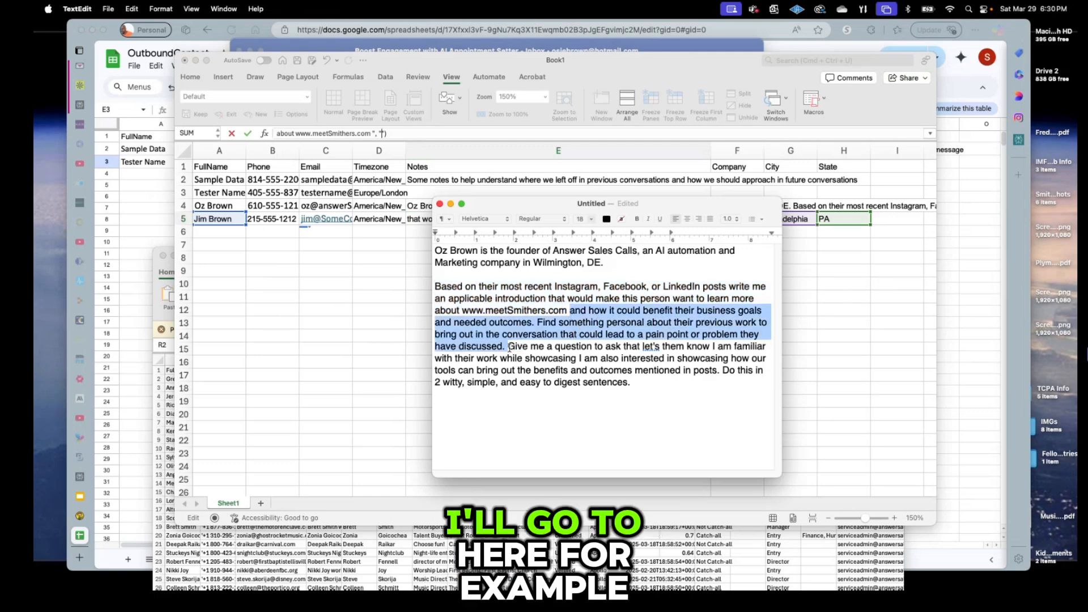
pyautogui.press('super+c')
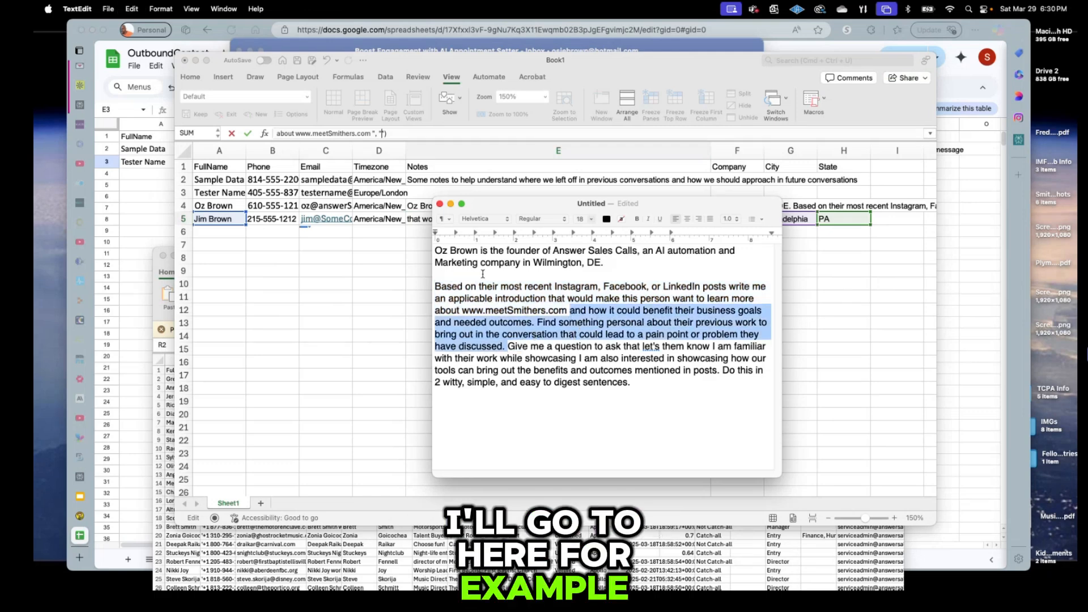
pyautogui.press('super+Tab')
pyautogui.press('super+v')
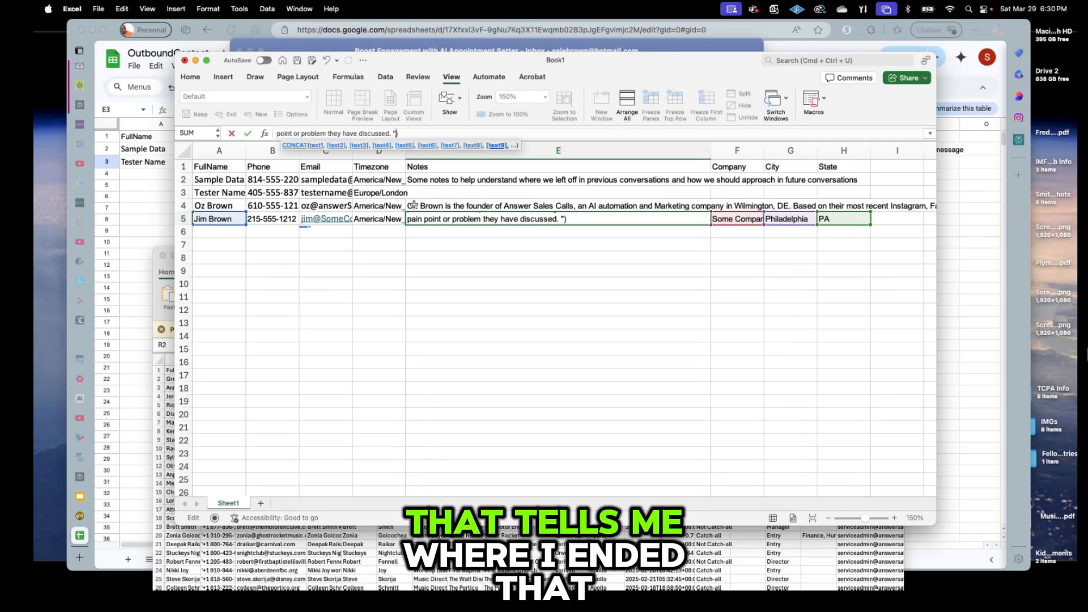
pyautogui.write(', ')
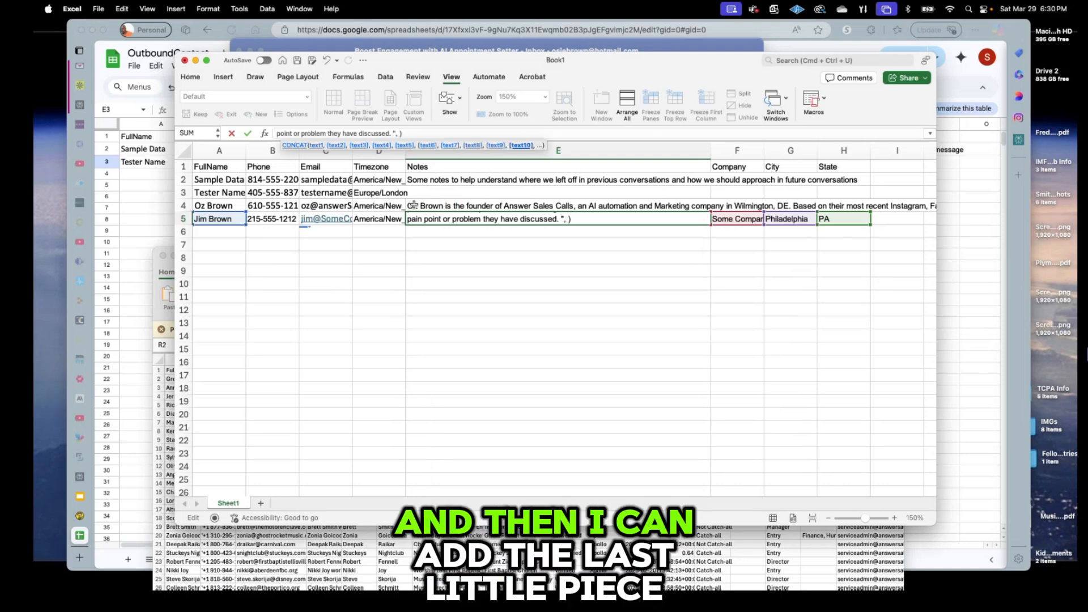
pyautogui.write('""')
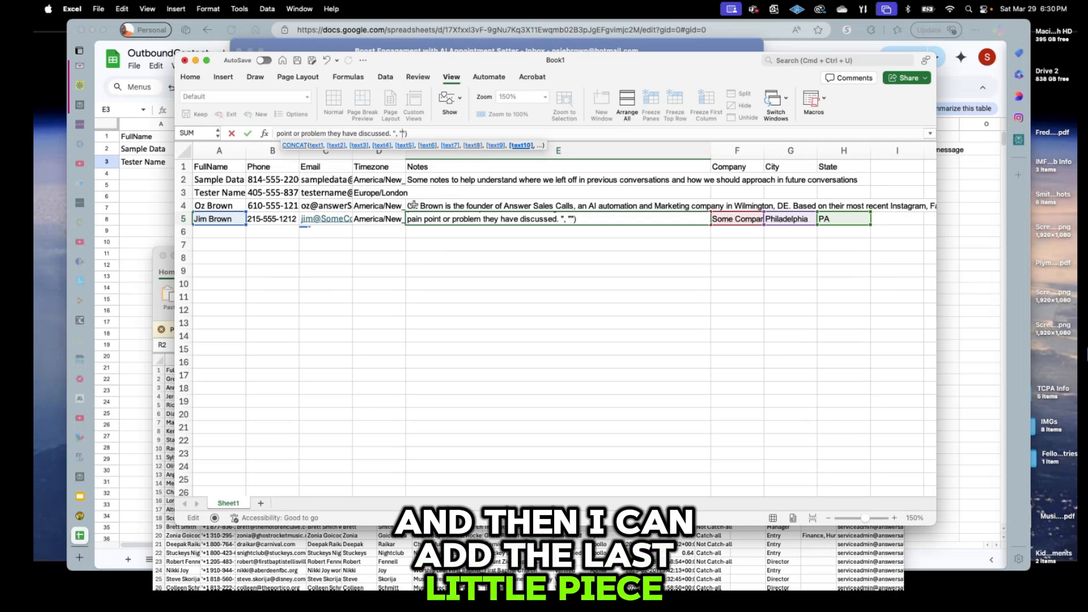
# Append the prompt's final sentences to the formula and dismiss the 255-character limit alert.
pyautogui.press('super+Tab')
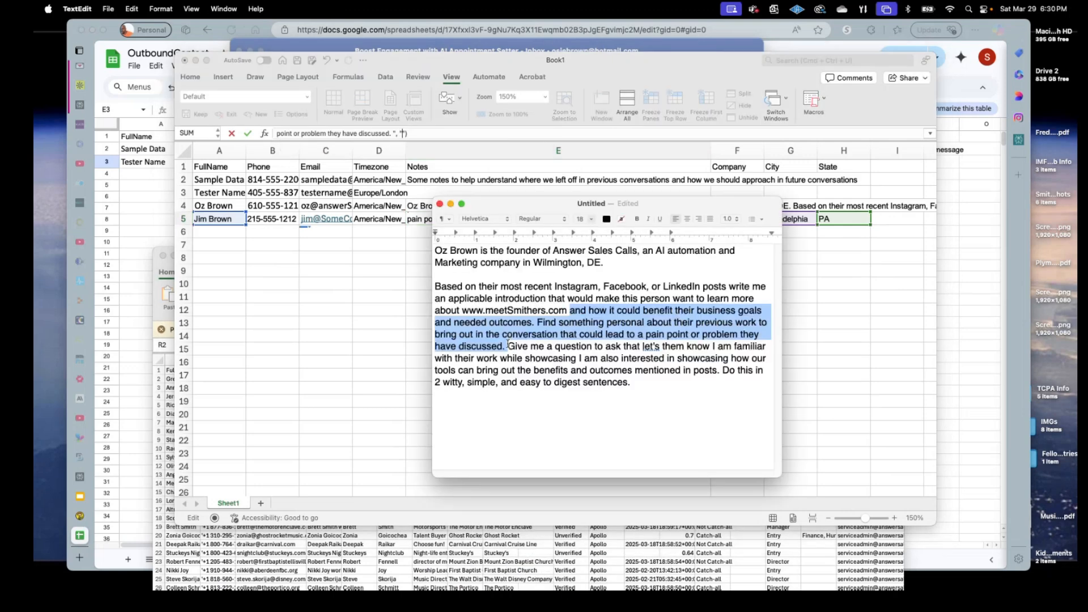
pyautogui.moveTo(508, 346); pyautogui.dragTo(662, 393)
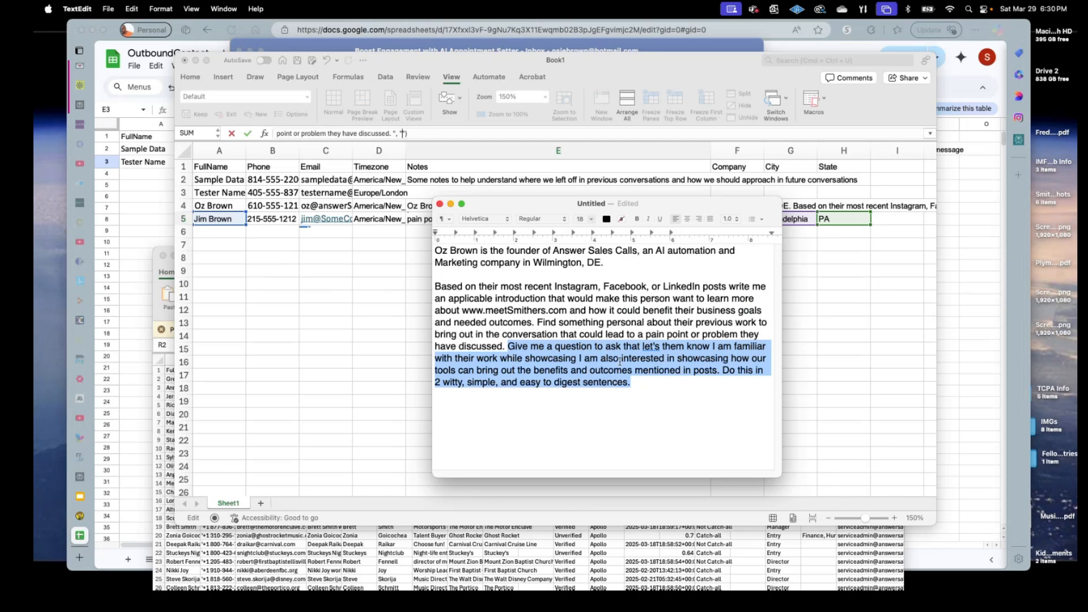
pyautogui.press('super+c')
pyautogui.press('super+Tab')
pyautogui.press('super+v')
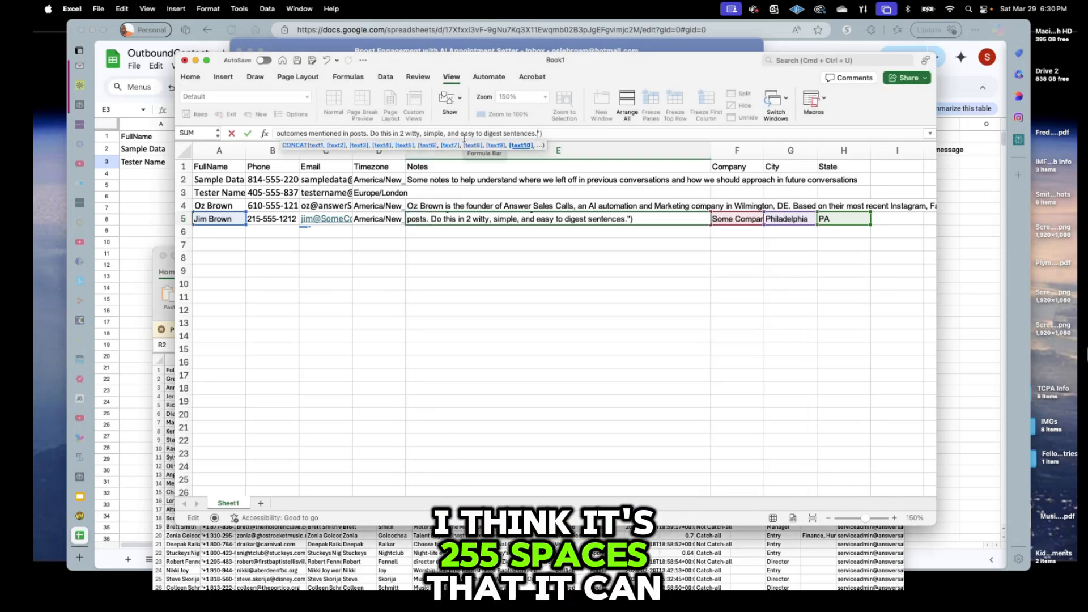
pyautogui.press('Return')
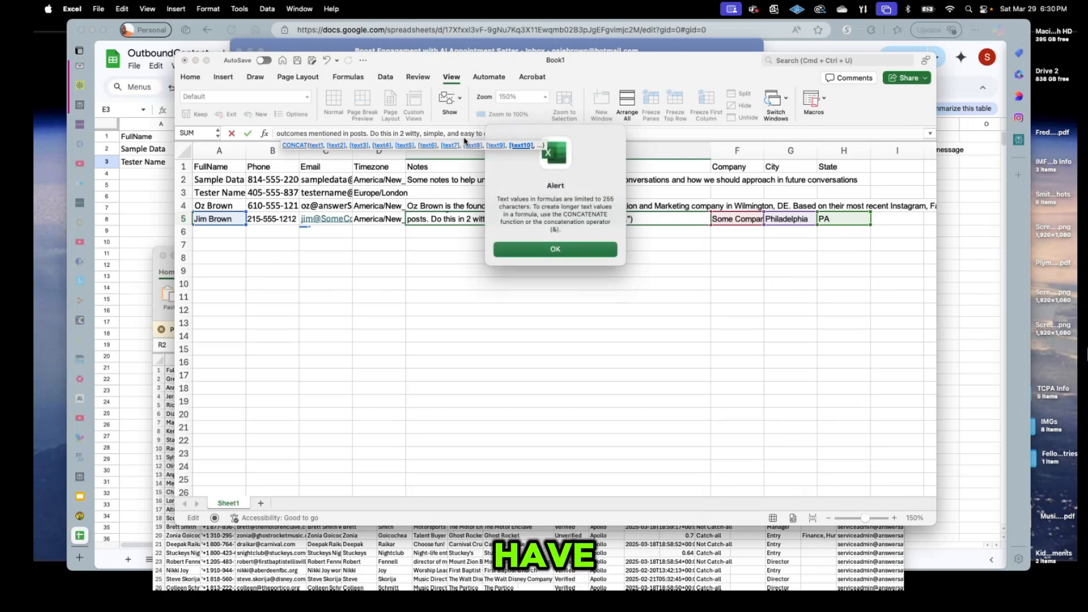
pyautogui.press('Return')
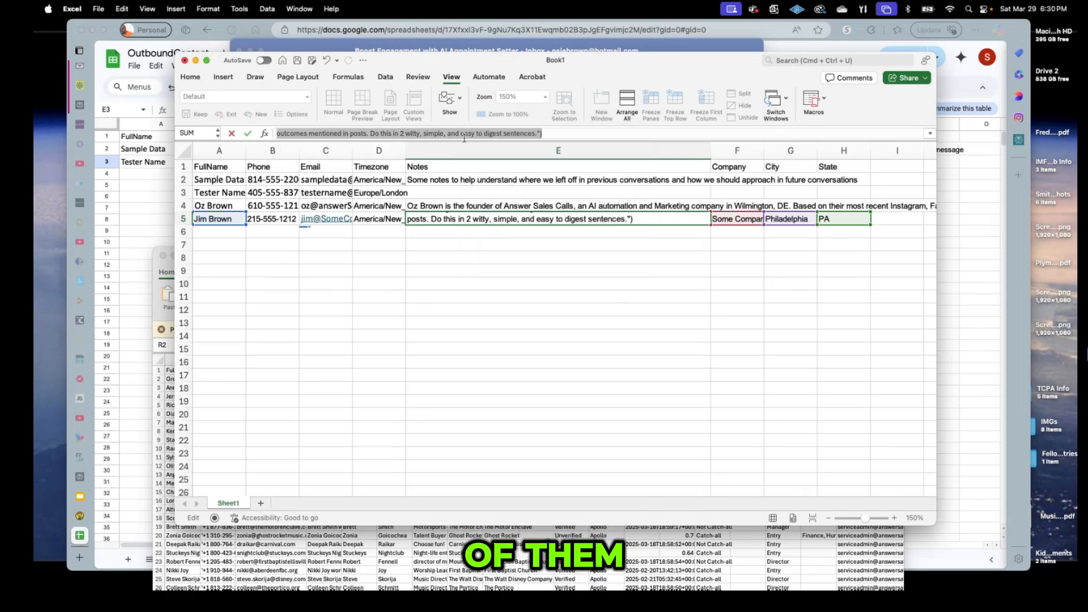
# Move the last sentence into its own quoted argument so the E5 formula commits.
pyautogui.click(387, 134)
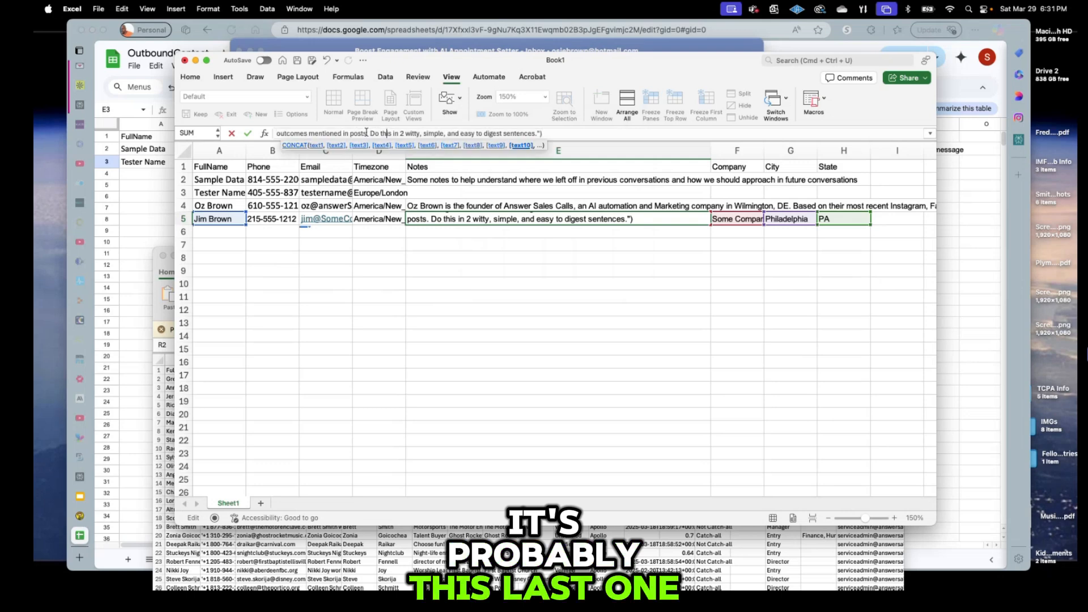
pyautogui.moveTo(370, 134); pyautogui.dragTo(538, 134)
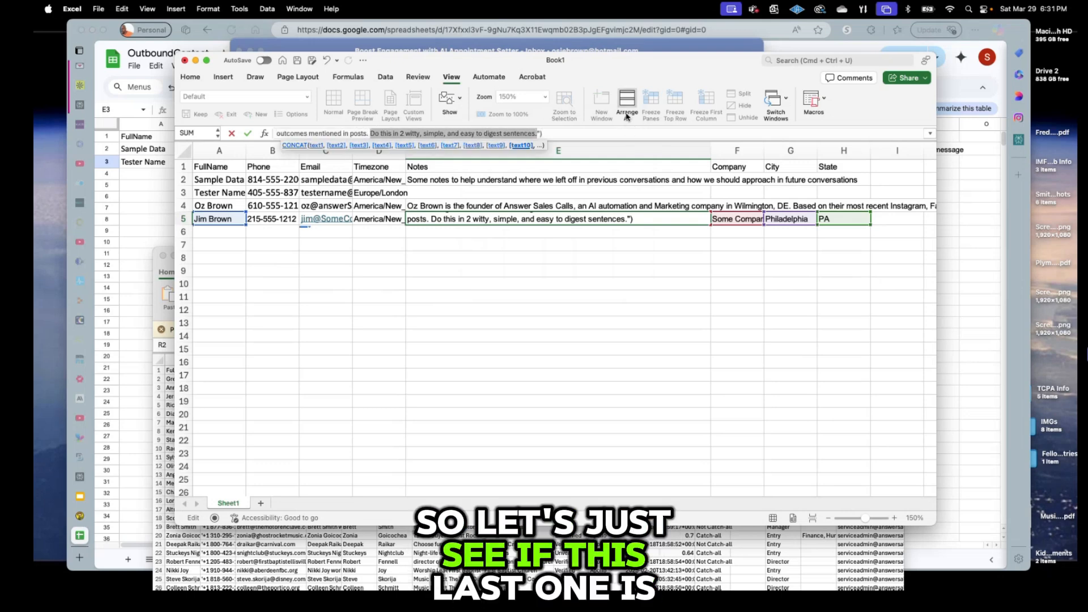
pyautogui.press('BackSpace')
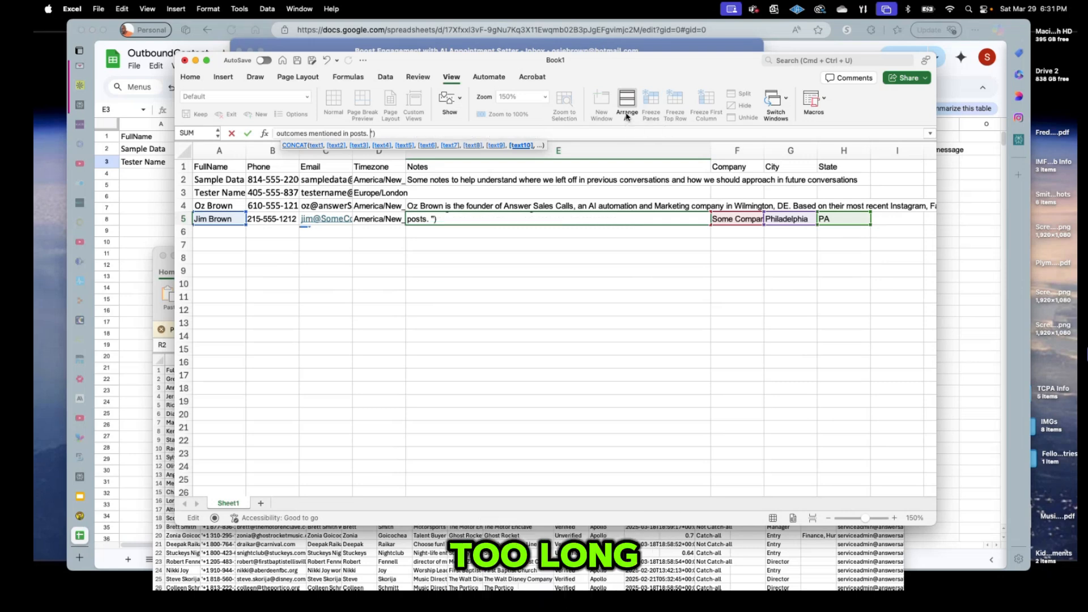
pyautogui.write(', ')
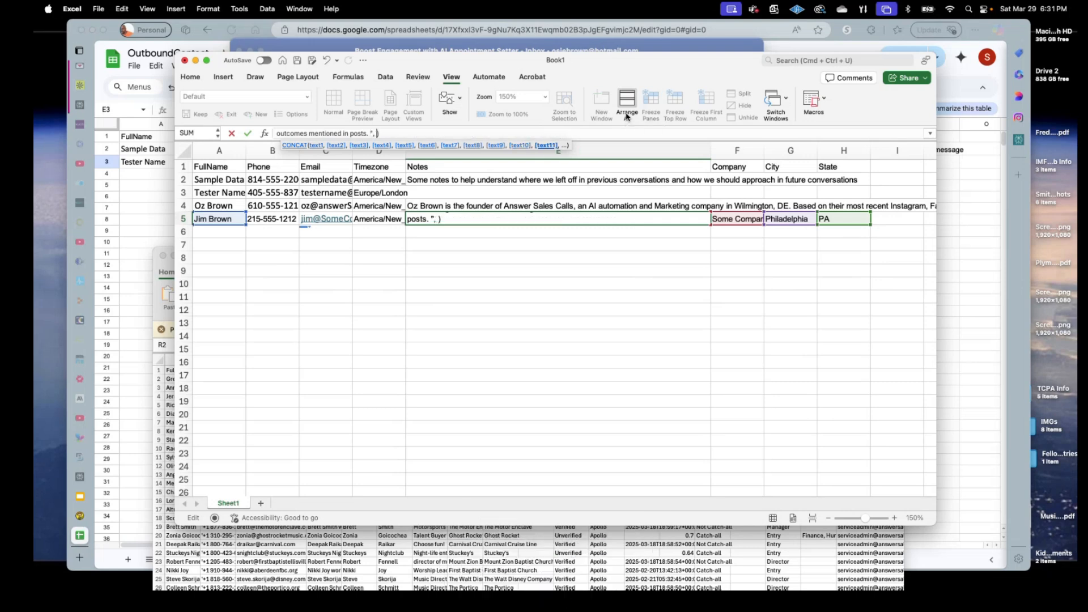
pyautogui.write('"')
pyautogui.press('super+v')
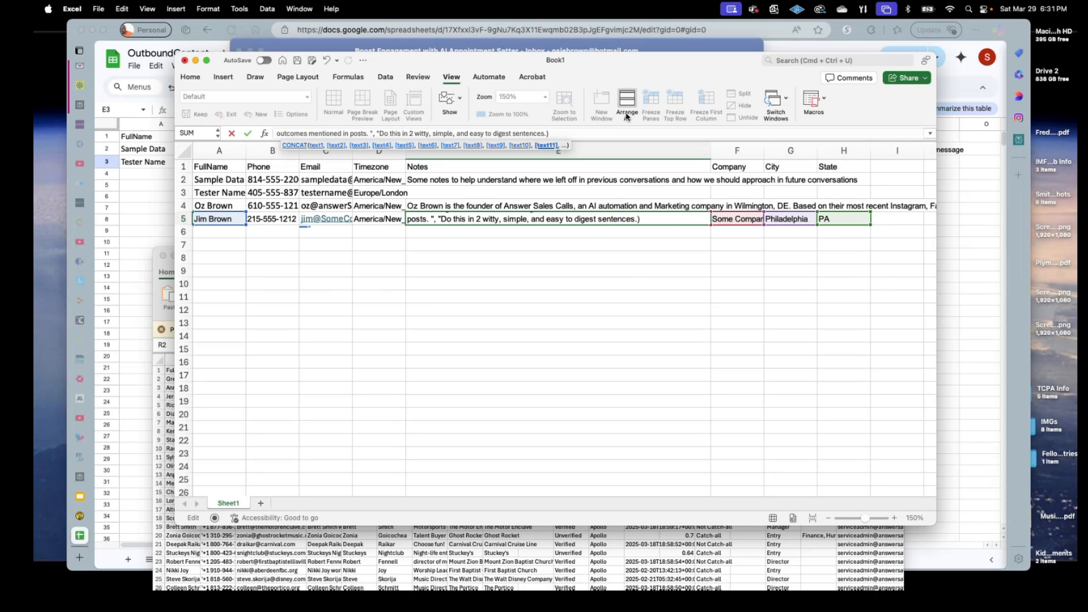
pyautogui.press('Return')
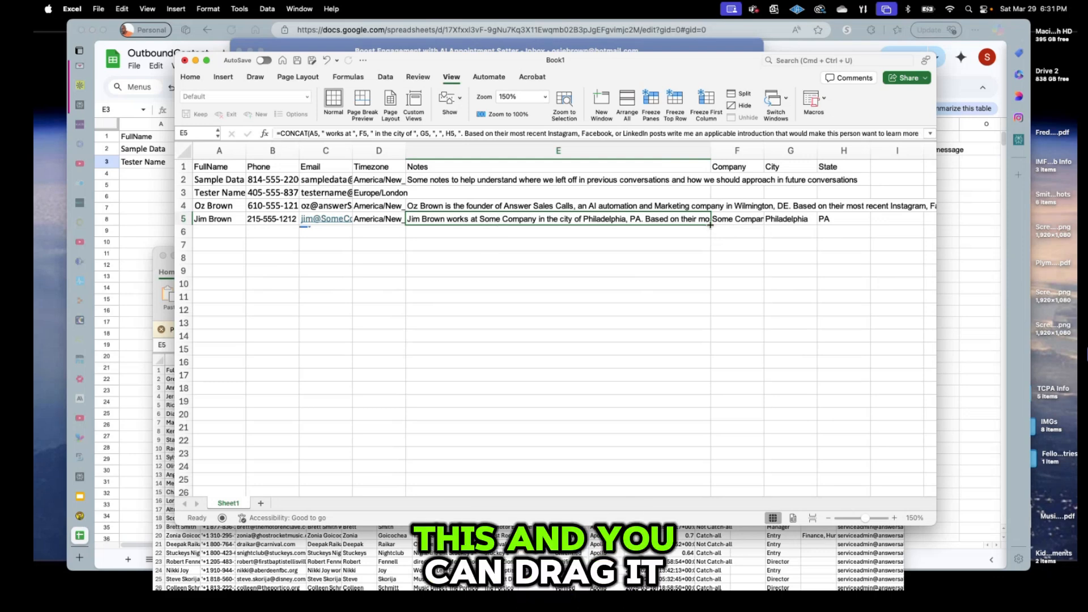
# Fill the E5 Notes CONCAT formula down through E24, after undoing a fill stopping at row 15.
pyautogui.moveTo(710, 225); pyautogui.dragTo(712, 359)
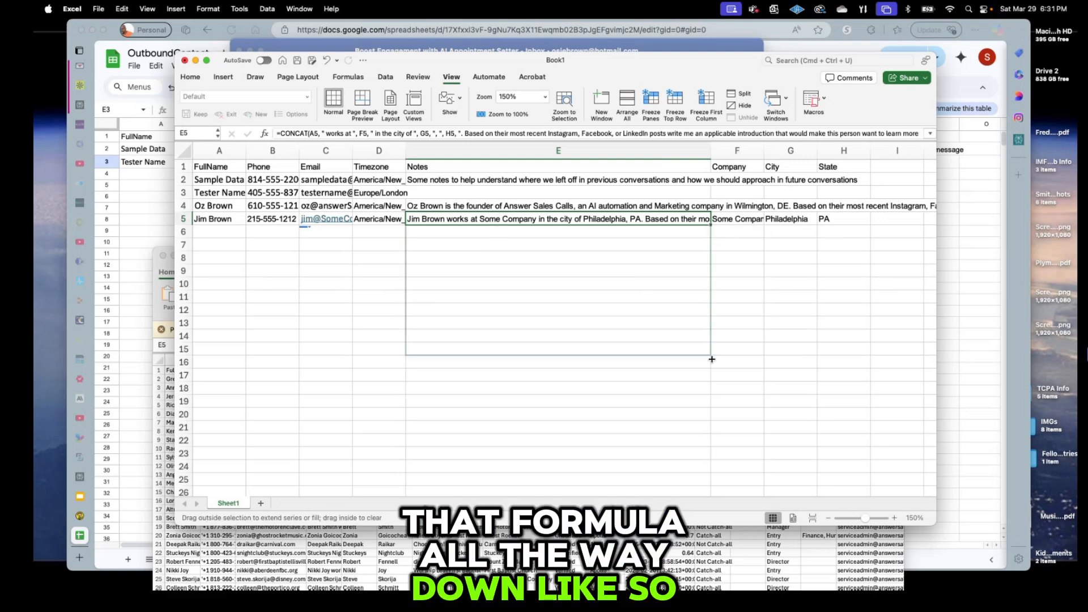
pyautogui.moveTo(712, 359); pyautogui.dragTo(712, 359)
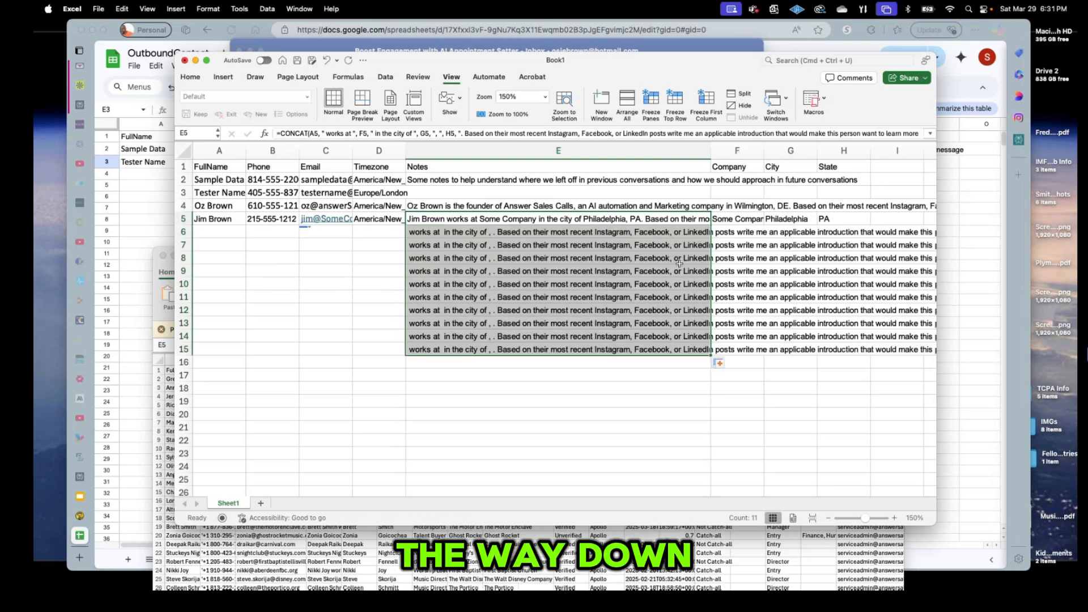
pyautogui.press('super+z')
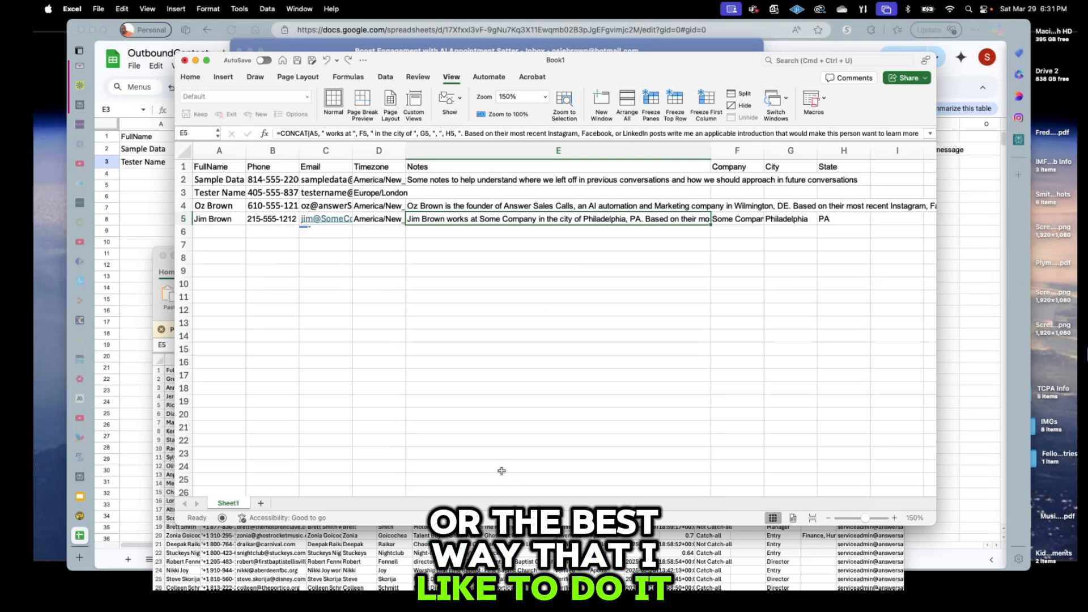
pyautogui.keyDown('shift'); pyautogui.click(501, 465); pyautogui.keyUp('shift')
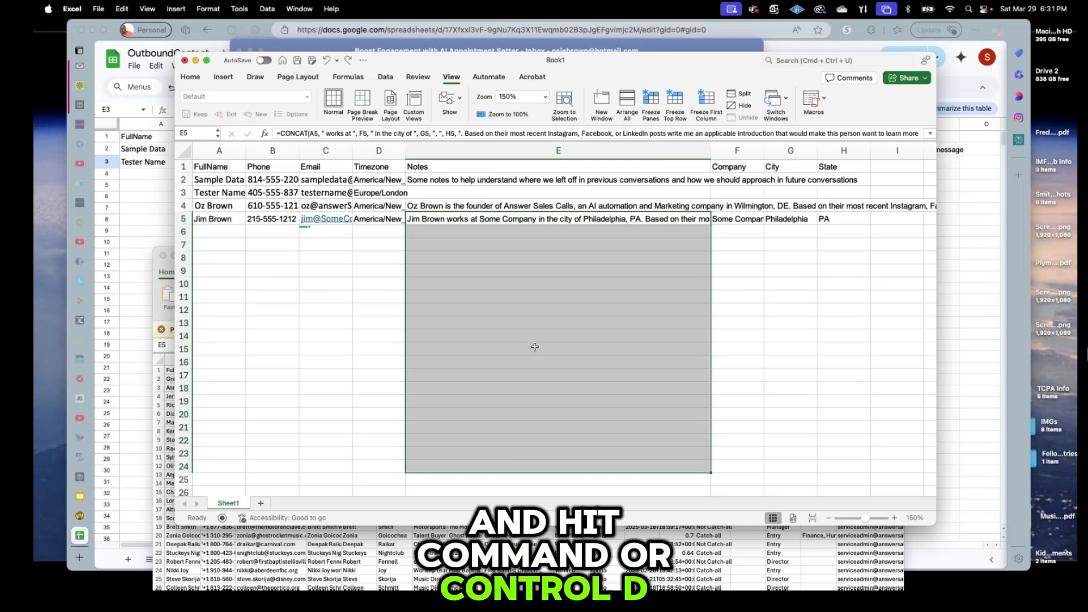
pyautogui.press('super+d')
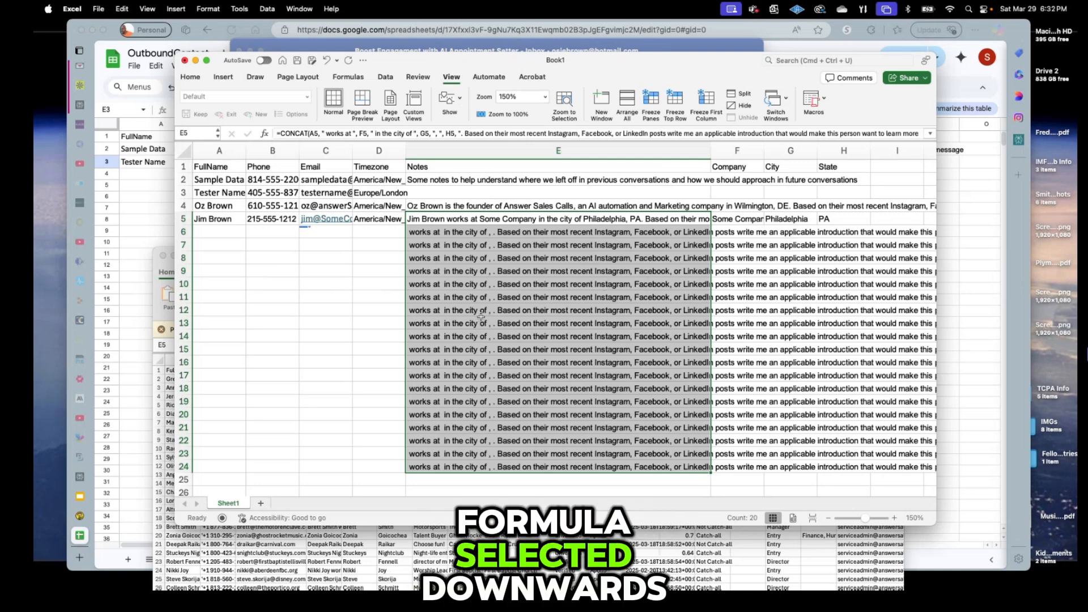
pyautogui.click(561, 229)
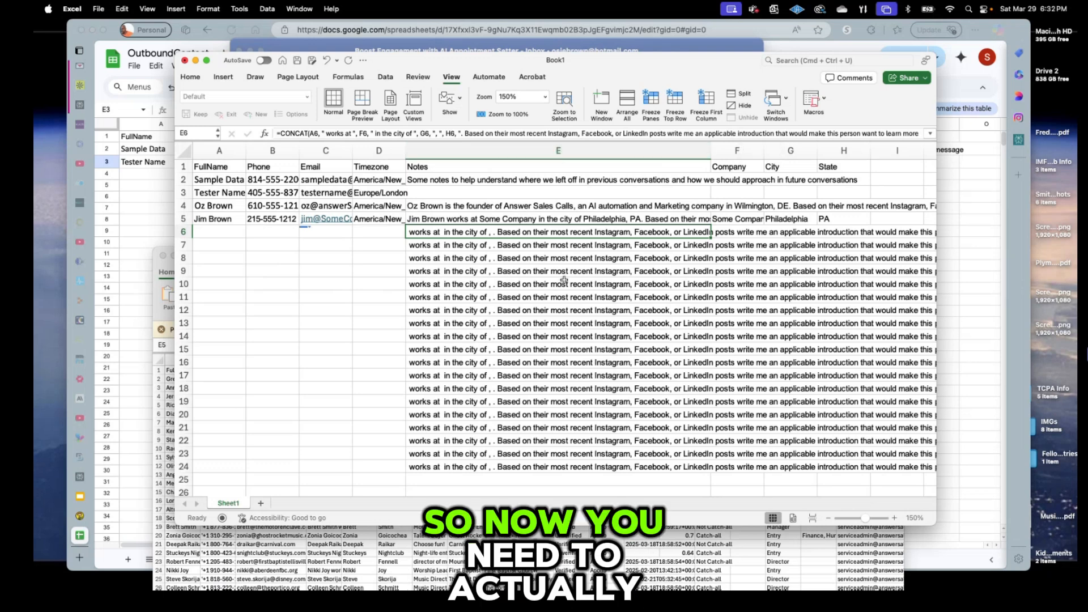
# Copy the Notes formula cells E5:E24.
pyautogui.click(524, 219)
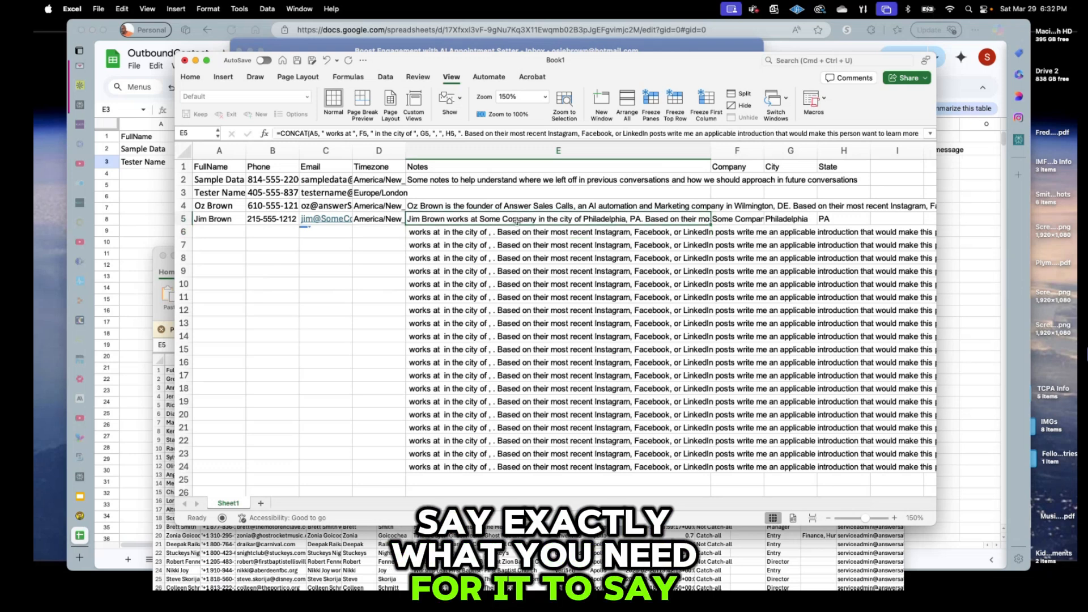
pyautogui.keyDown('shift'); pyautogui.click(455, 467); pyautogui.keyUp('shift')
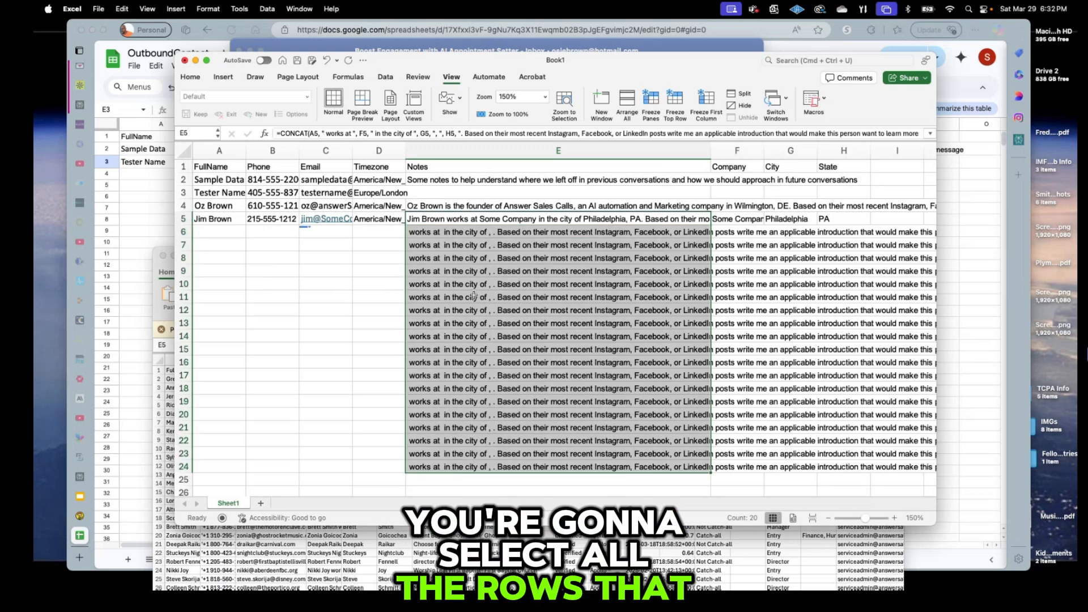
pyautogui.rightClick(477, 249)
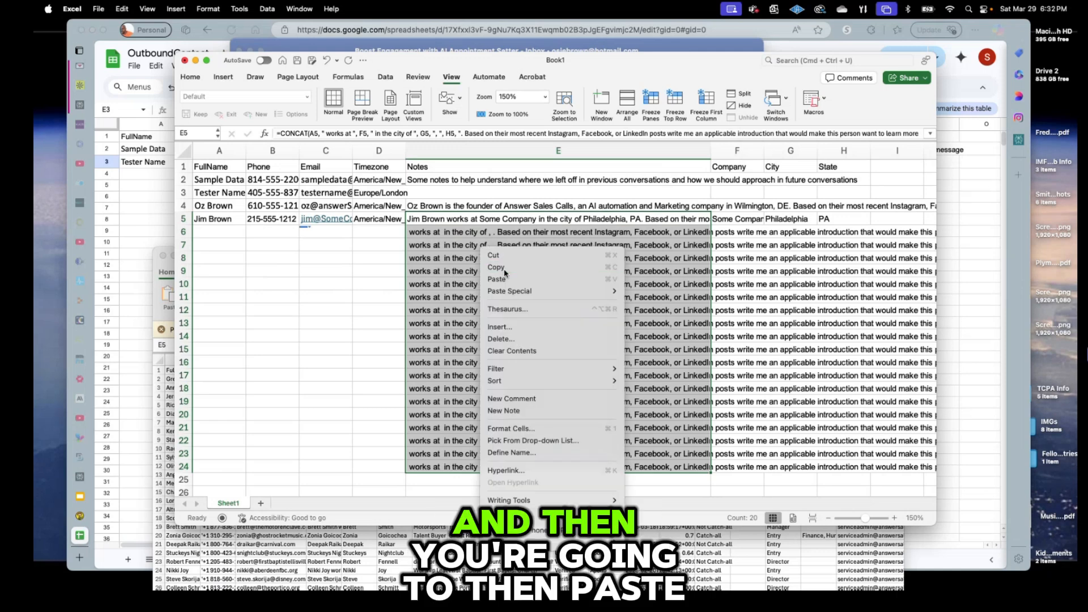
pyautogui.click(504, 273)
# Paste E5:E24 back as values so the Notes cells hold plain text, then end copy mode.
pyautogui.rightClick(475, 239)
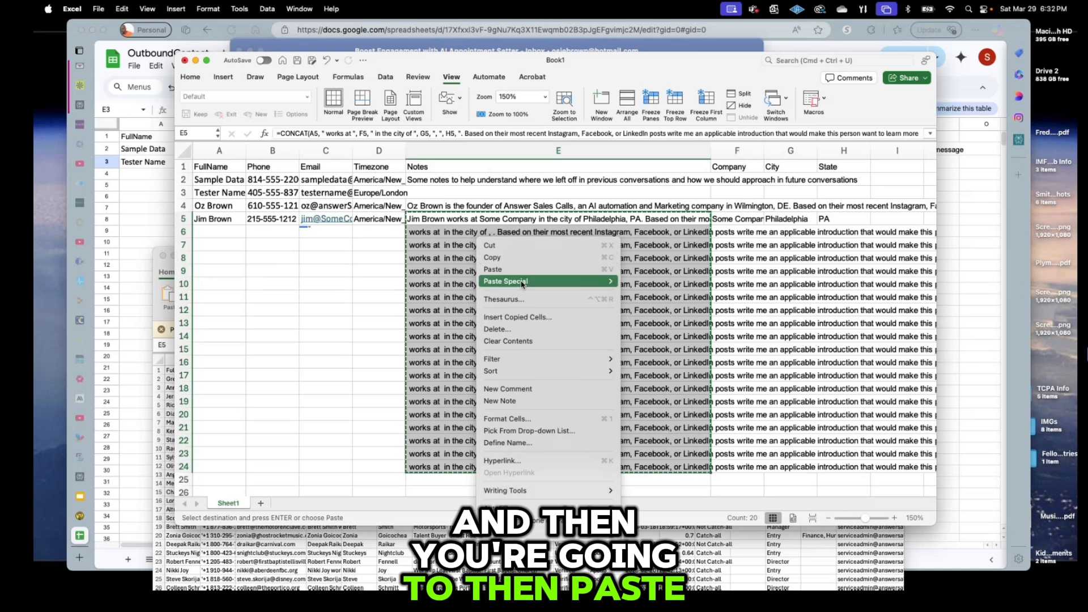
pyautogui.moveTo(544, 281)
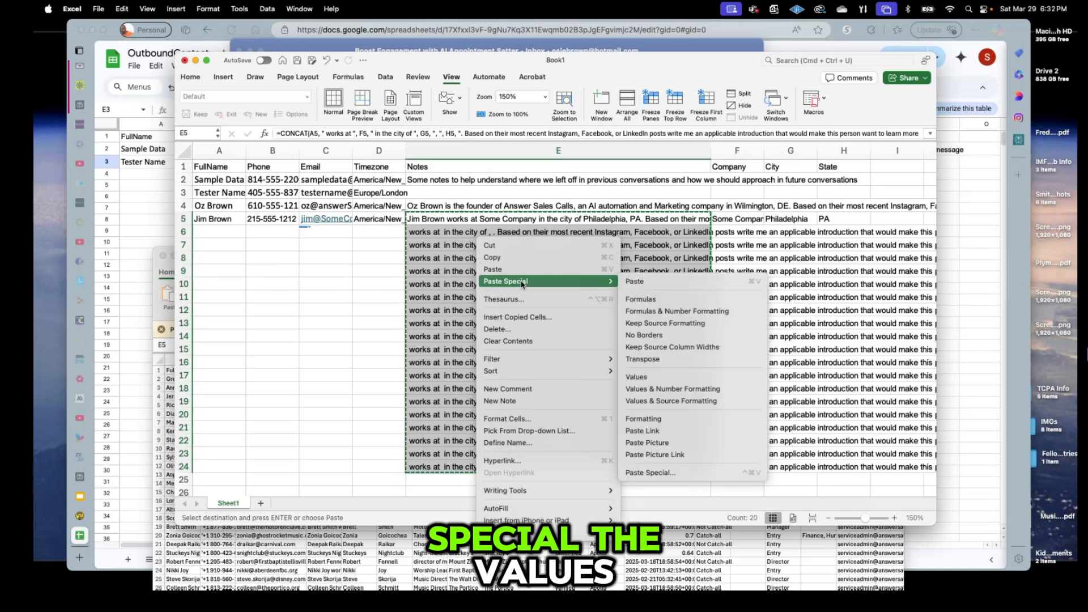
pyautogui.click(664, 379)
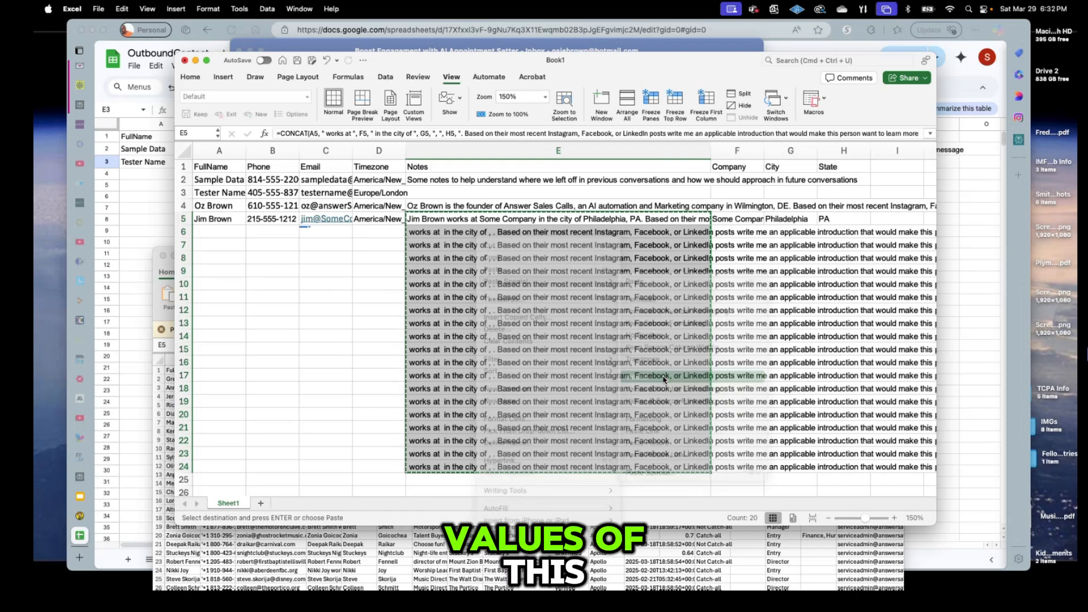
pyautogui.click(507, 298)
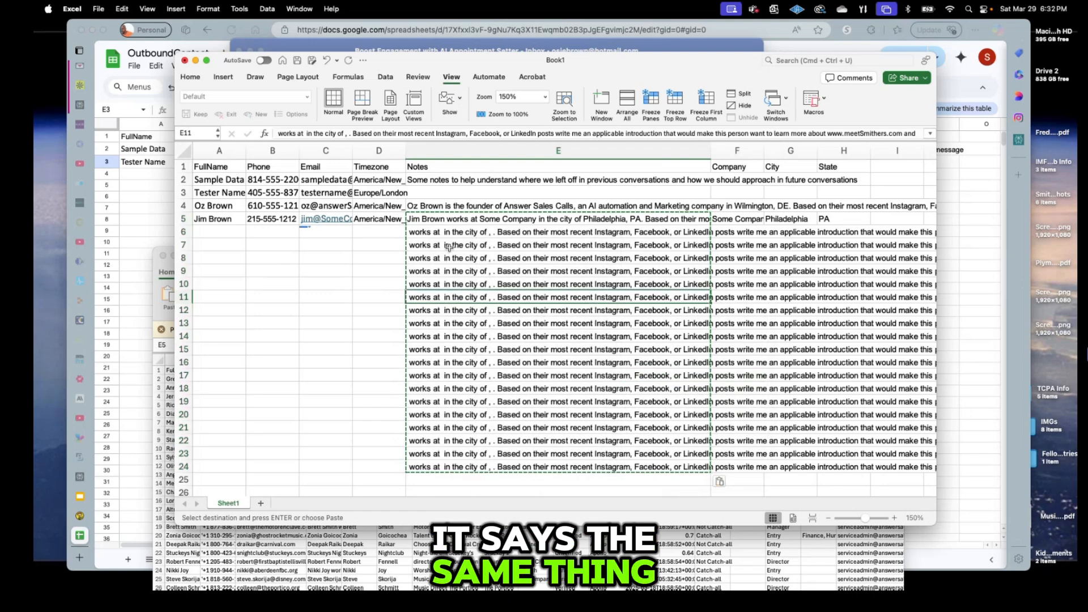
pyautogui.click(461, 234)
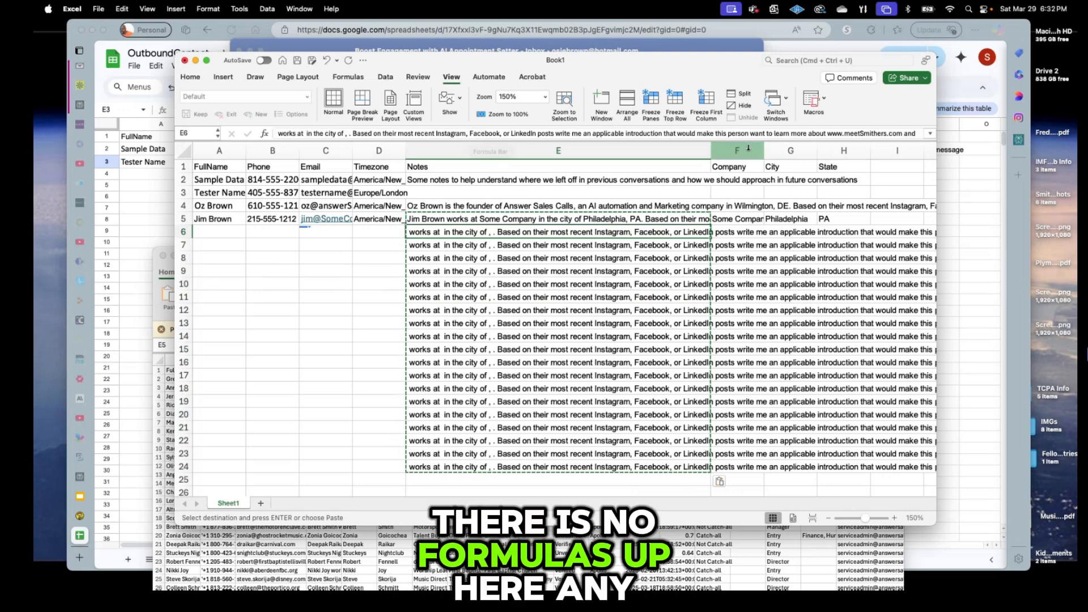
pyautogui.click(443, 216)
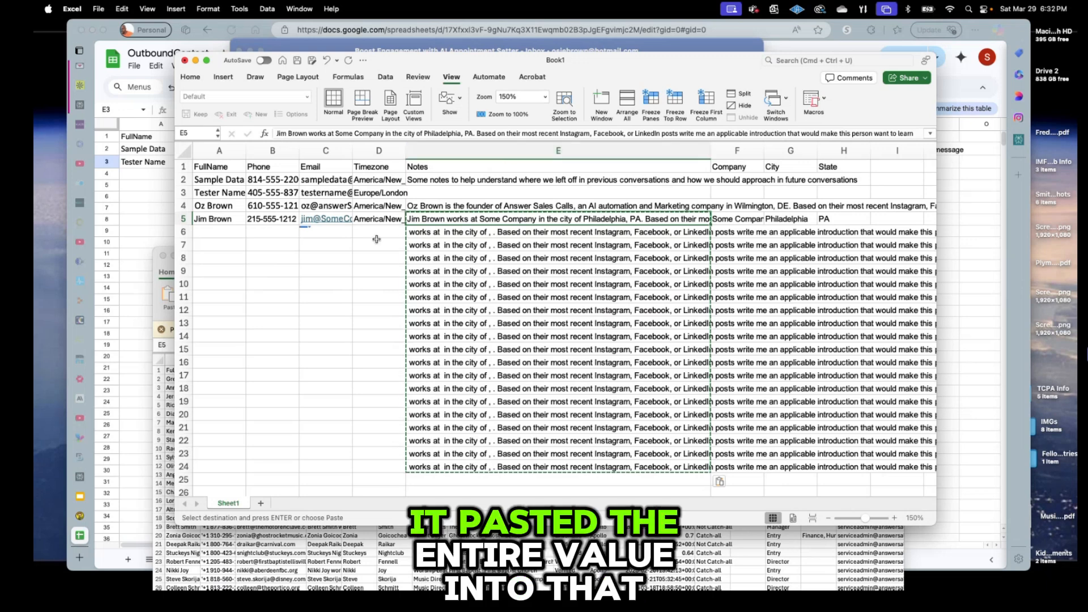
pyautogui.press('Escape')
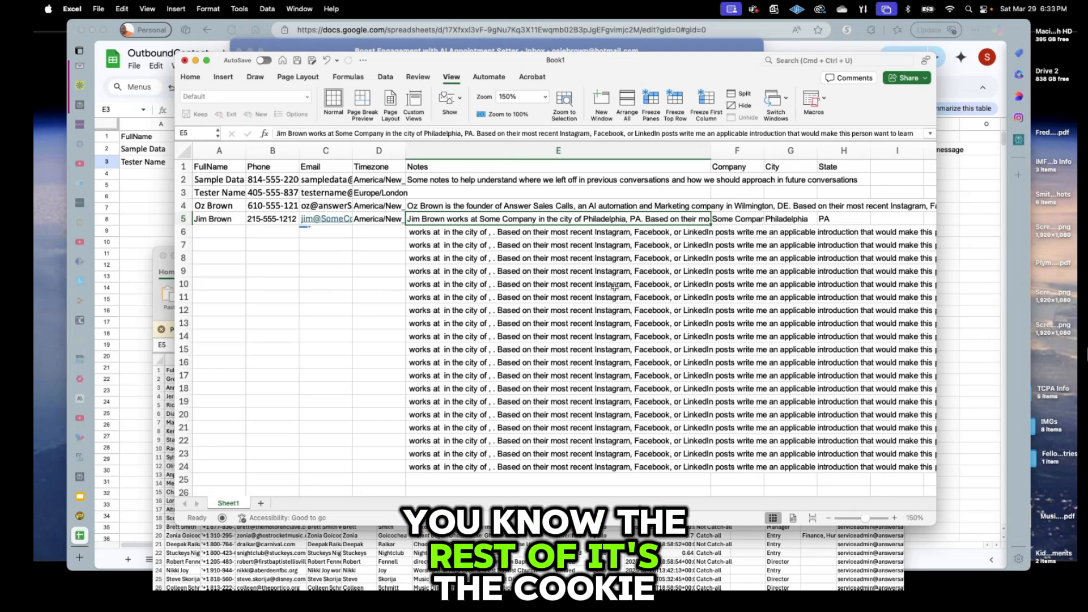
pyautogui.press('super+Tab')
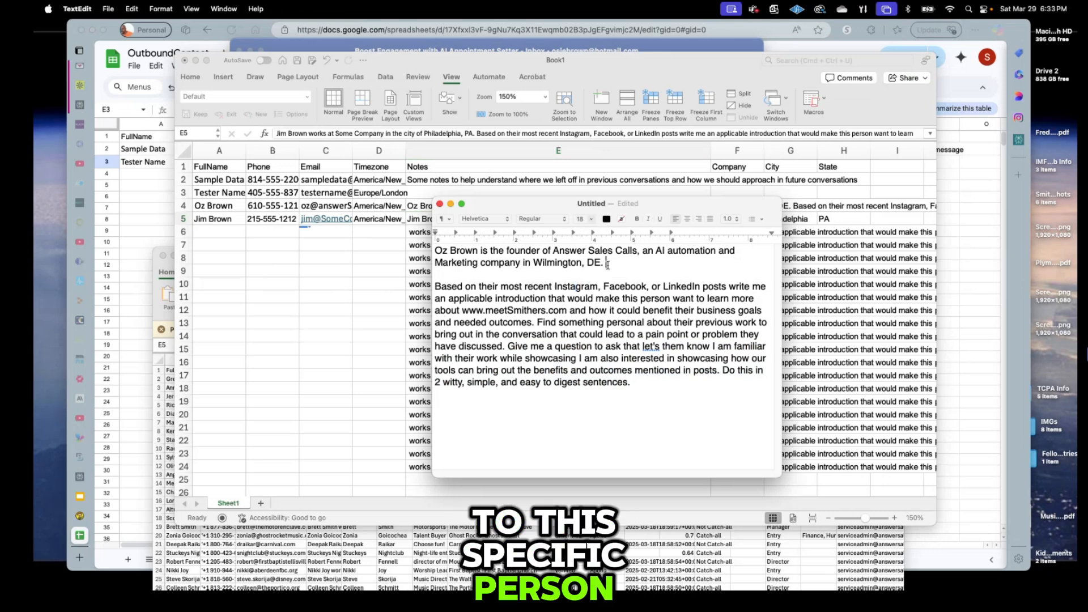
pyautogui.moveTo(606, 264); pyautogui.dragTo(384, 236)
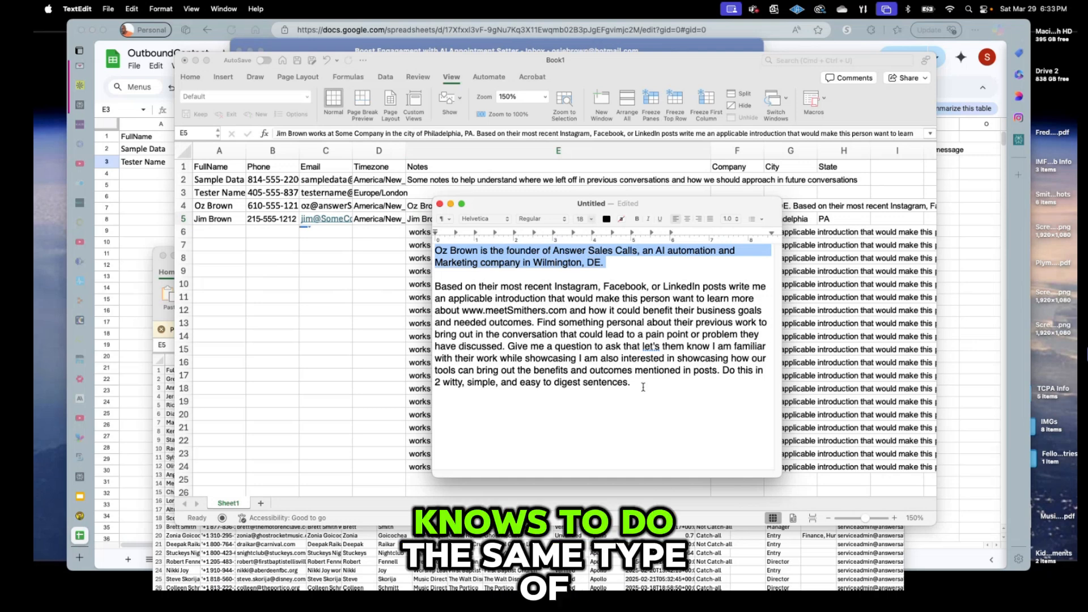
pyautogui.moveTo(644, 386); pyautogui.dragTo(414, 288)
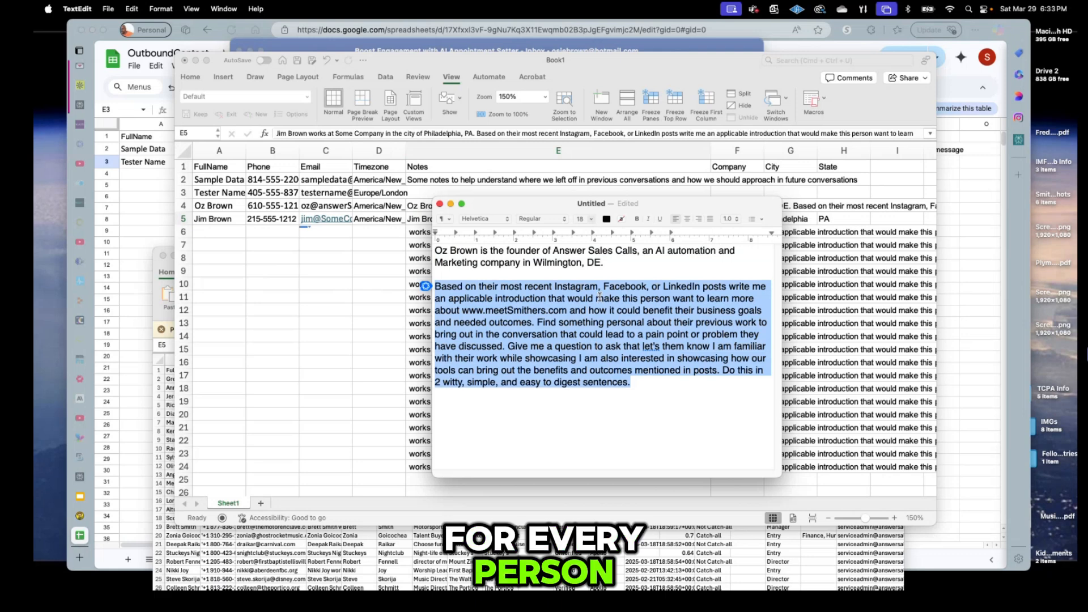
pyautogui.moveTo(620, 261); pyautogui.dragTo(430, 242)
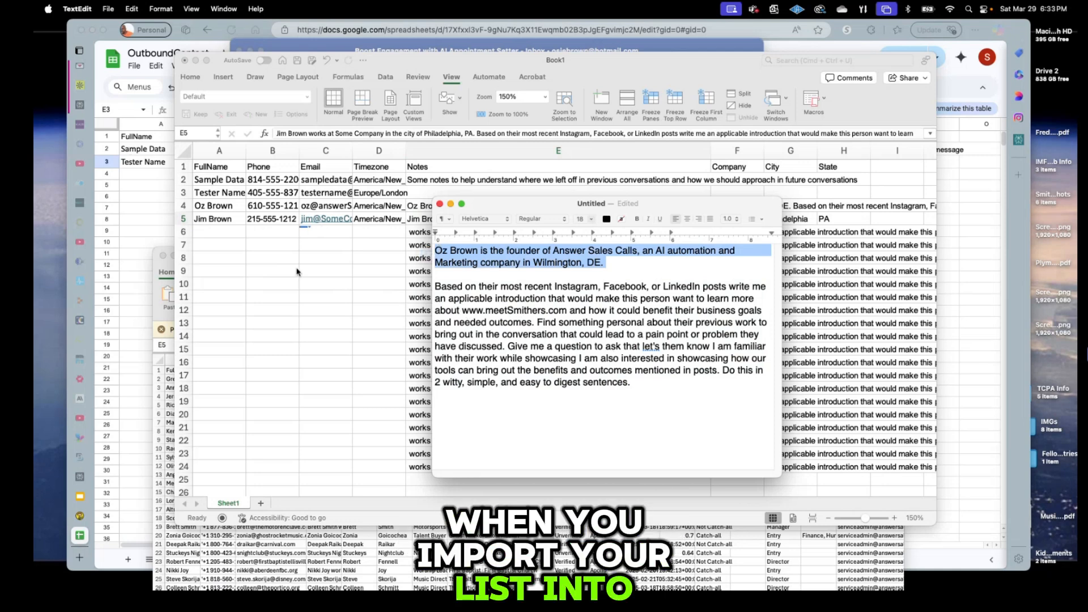
pyautogui.click(412, 220)
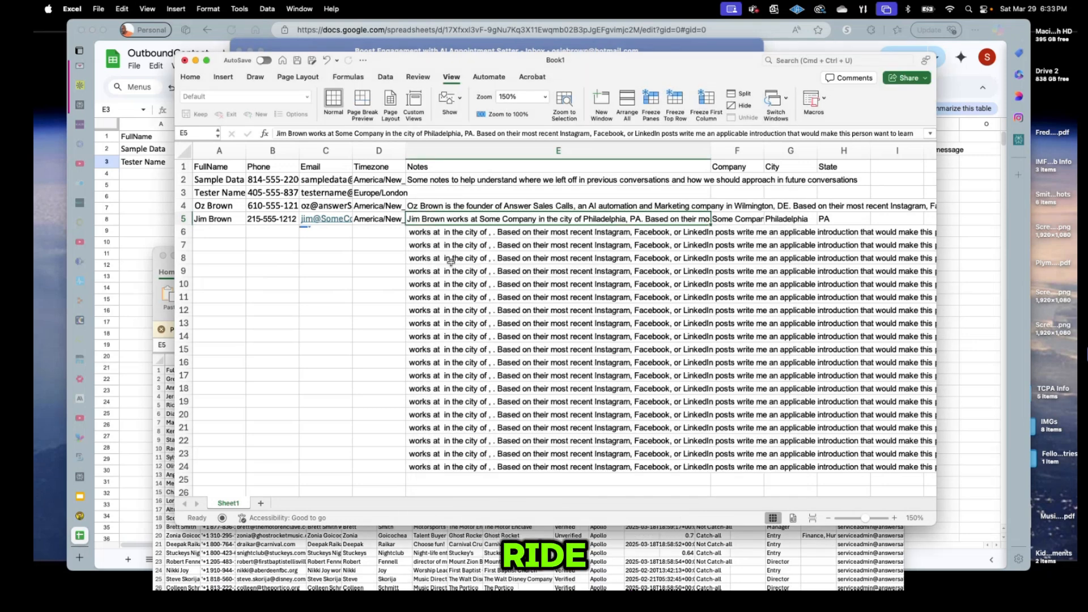
# Switch from the Google Sheets OutboundContact sheet to the 'Boost Engagement with AI Appointment Setter' email in Outlook.
pyautogui.press('super+Tab')
pyautogui.press('super+Tab')
pyautogui.press('super+Tab')
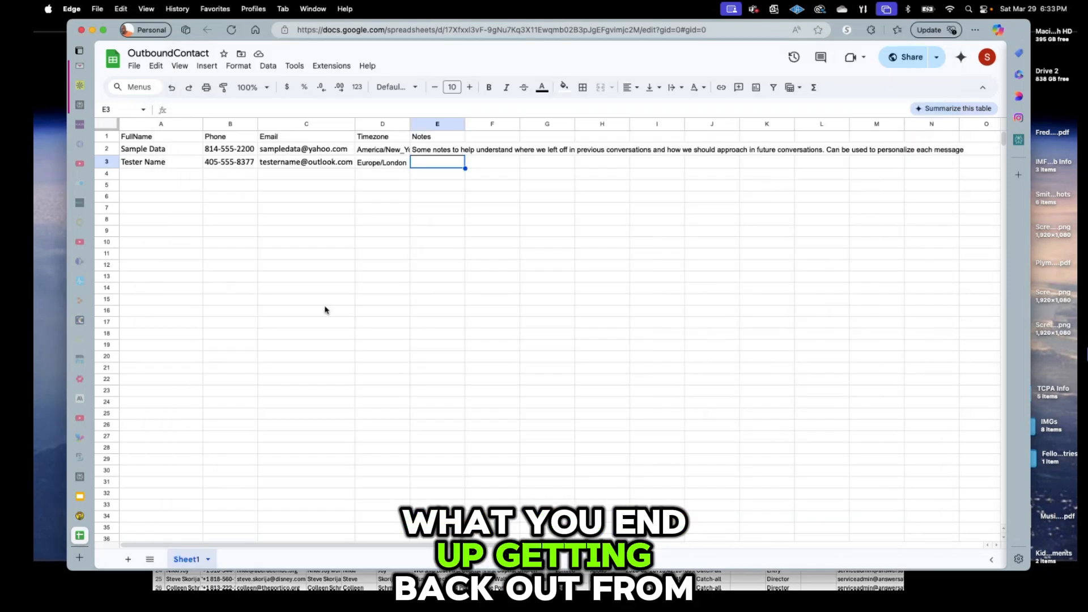
pyautogui.press('super+Tab')
pyautogui.moveTo(530, 299)
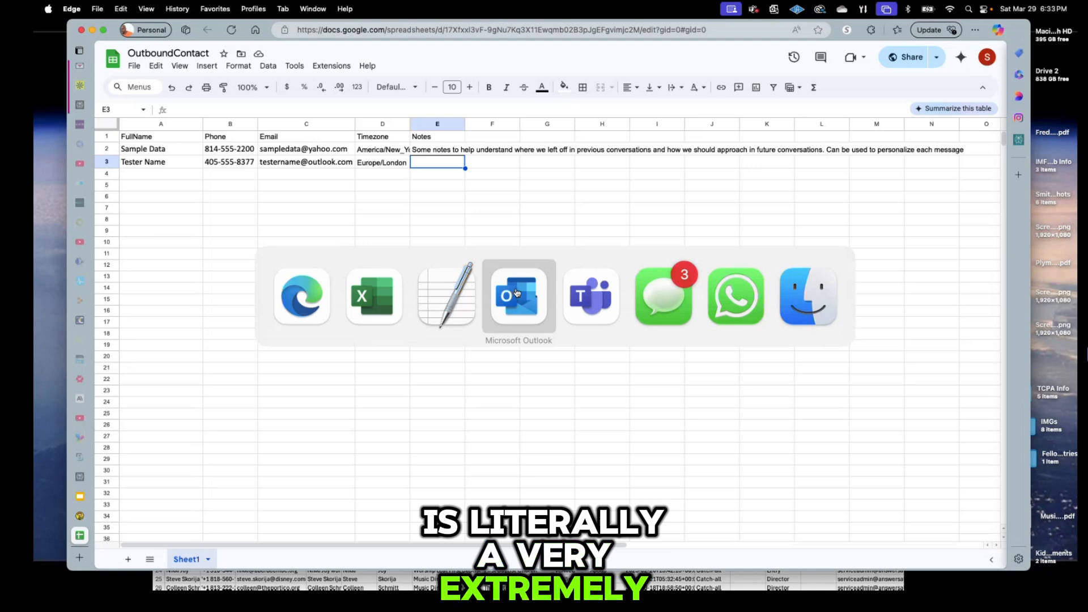
pyautogui.click(517, 293)
pyautogui.scroll(-3, 499, 253)
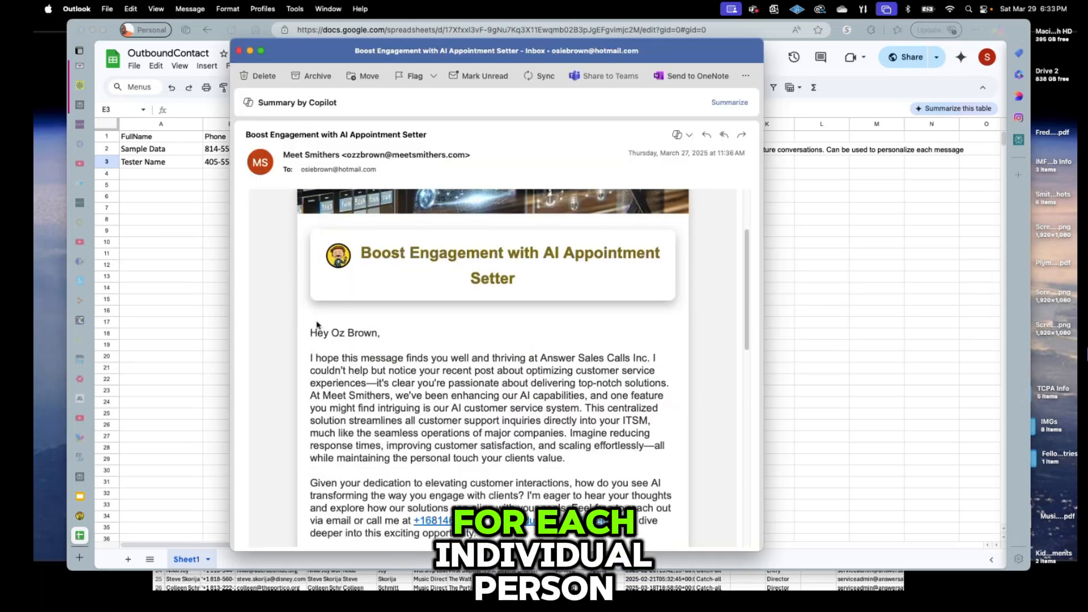